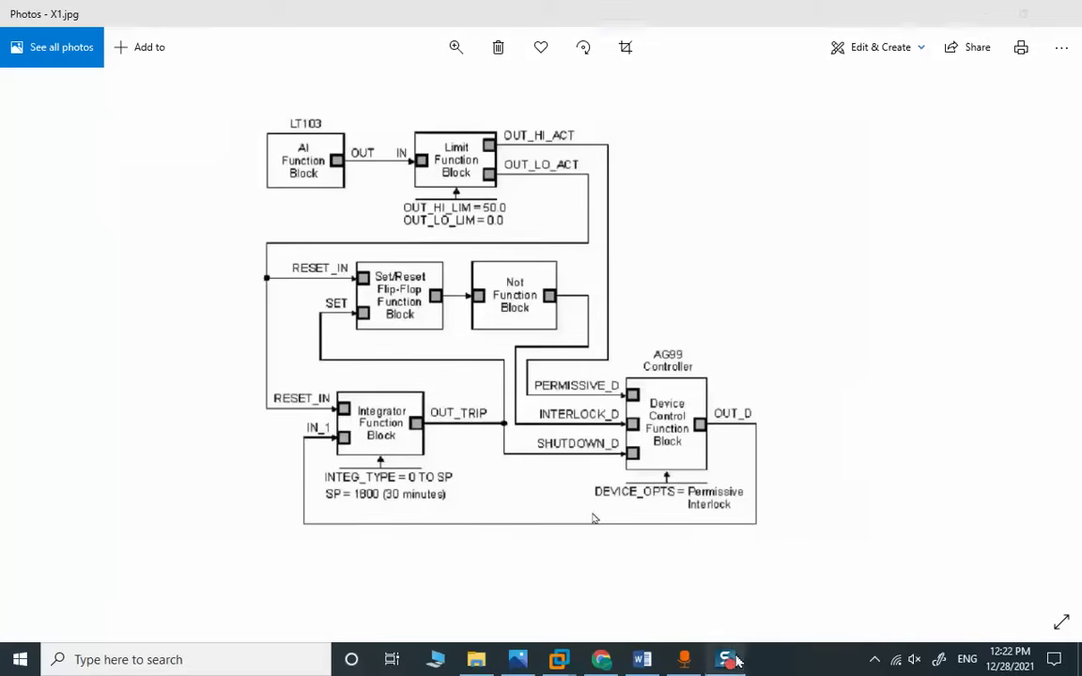
- Examine the function block diagram of the AG99 controller logic, including the limit, flip-flop, integrator and device control blocks
click(662, 621)
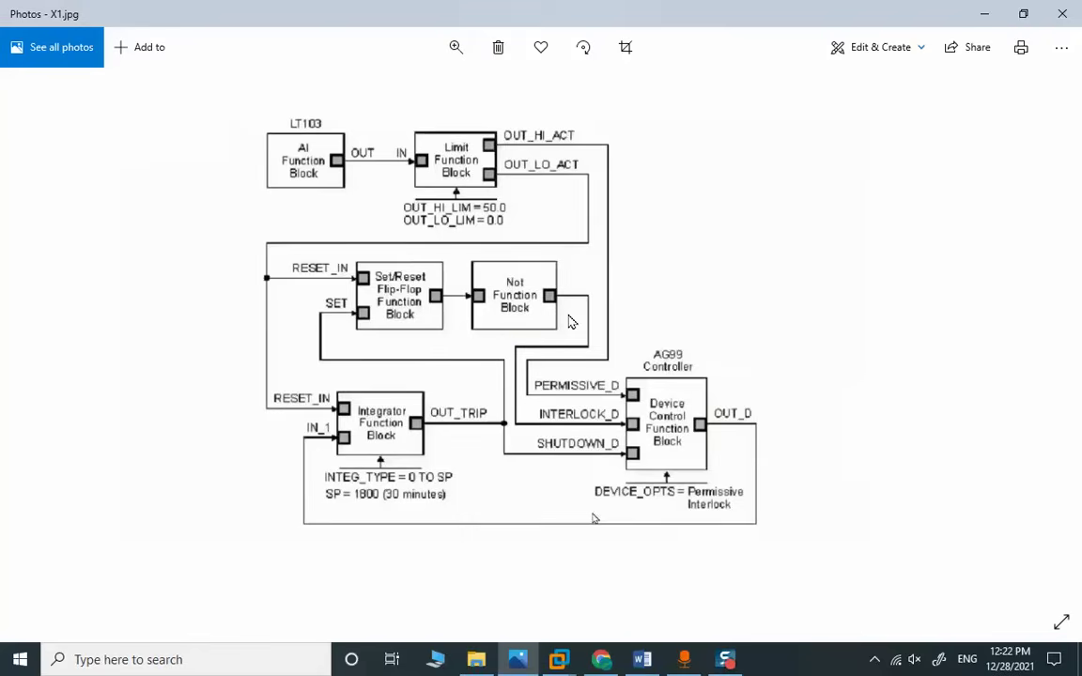
key(Left)
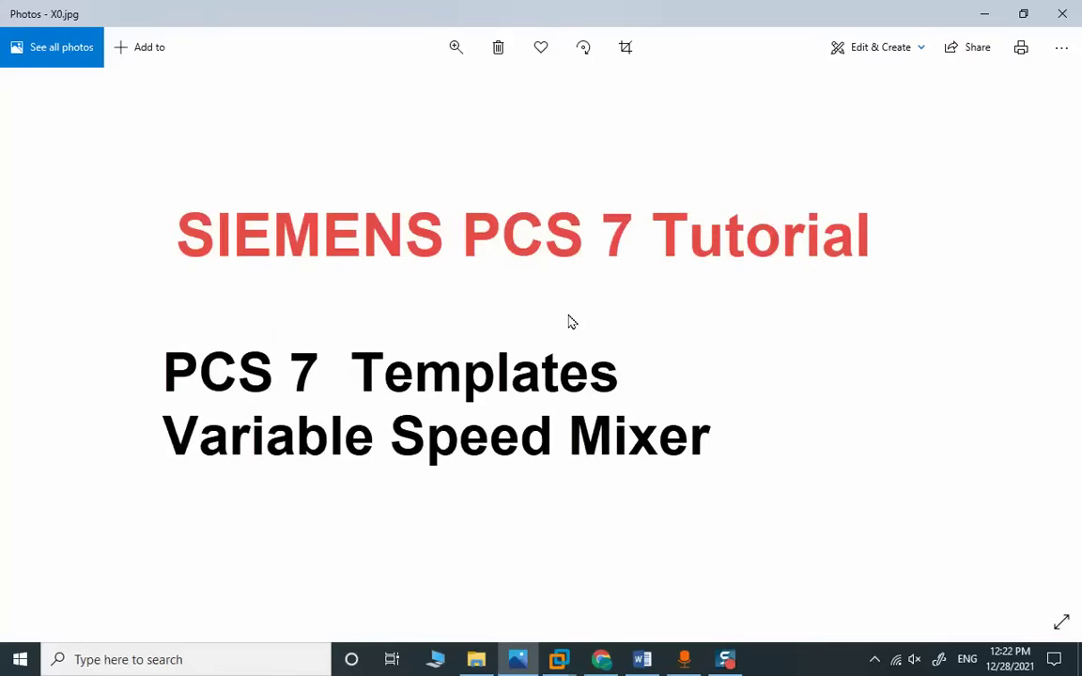
key(Right)
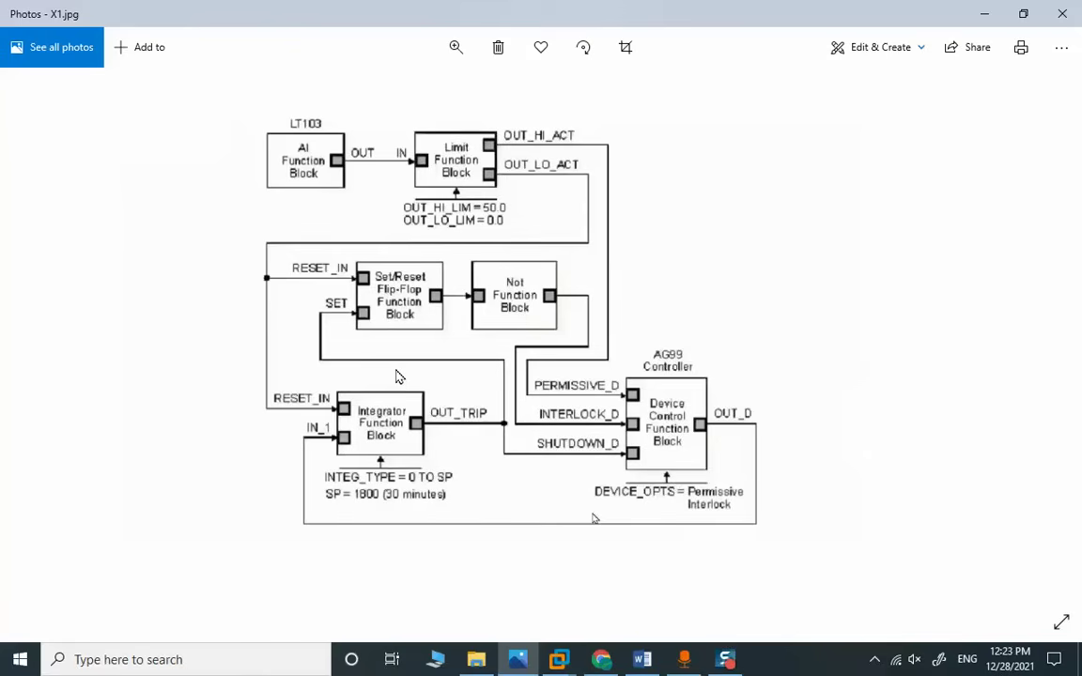
click(460, 56)
drag(377, 91, 395, 93)
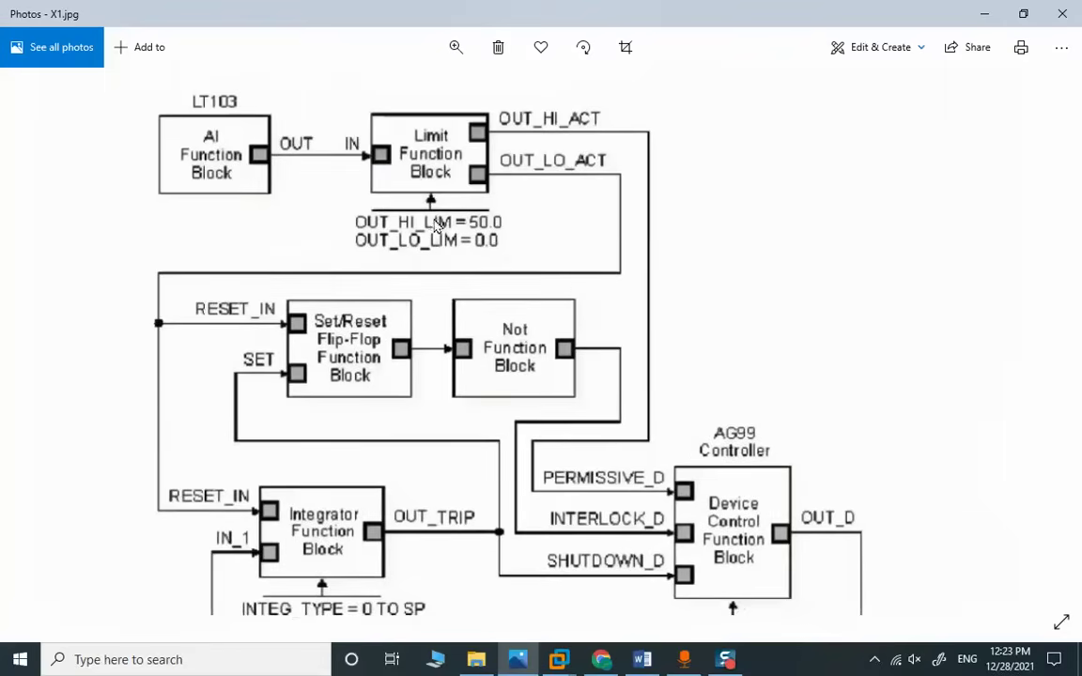
mouse_move(410, 202)
mouse_down()
mouse_move(434, 288)
mouse_move(429, 206)
mouse_up()
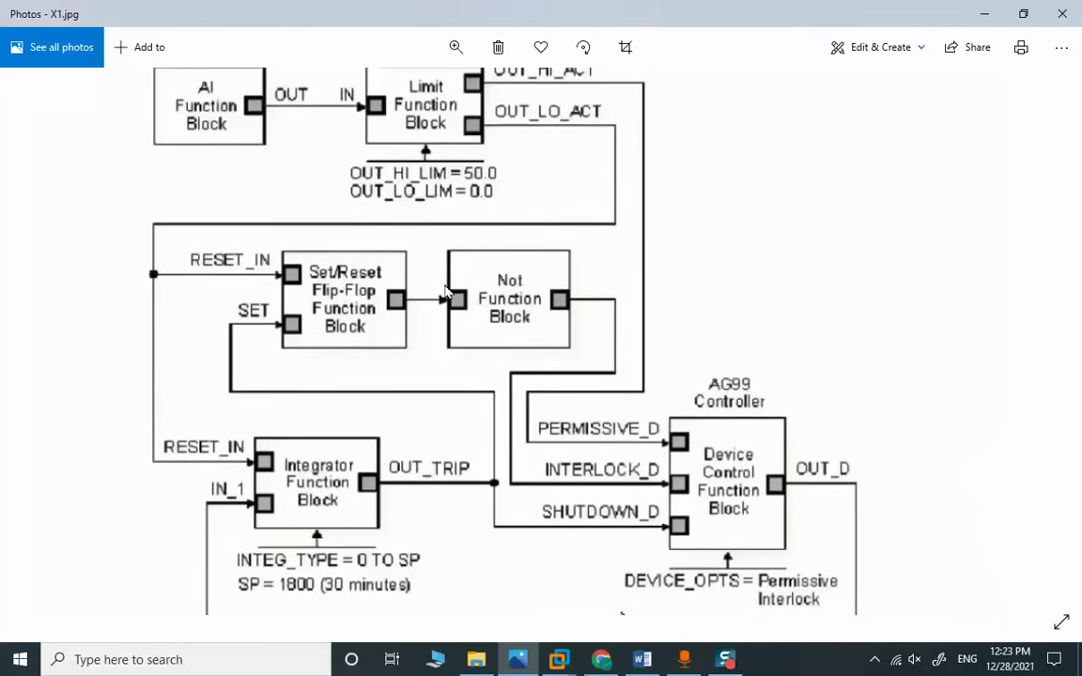
scroll(446, 275, down, 1)
drag(444, 273, 414, 290)
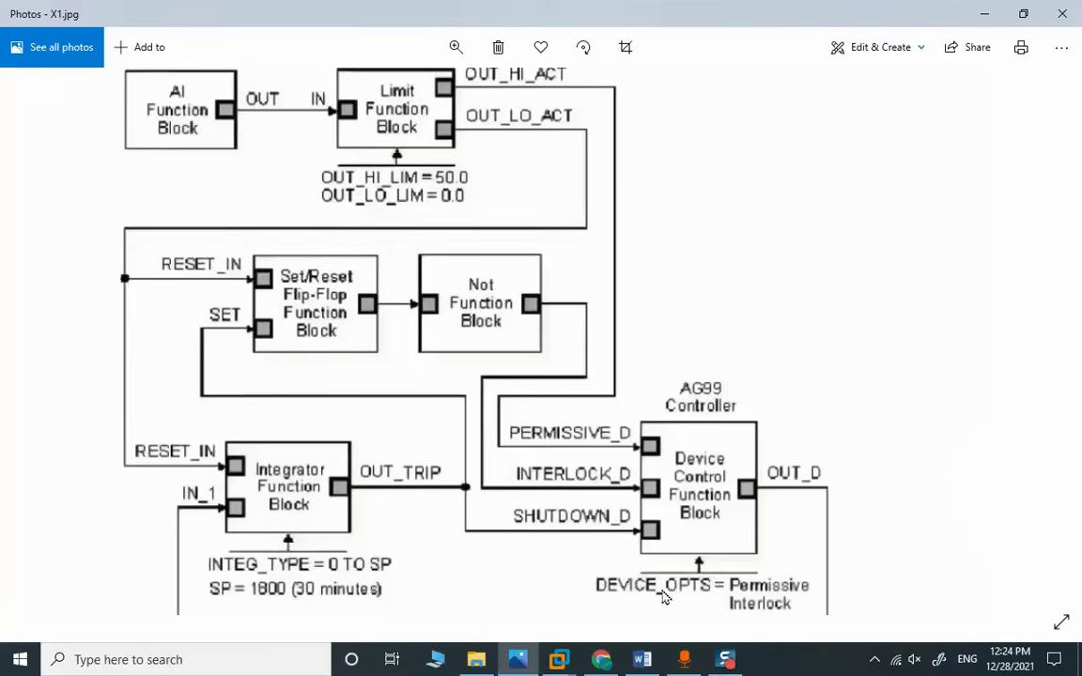
- Switch to the PCS 7 virtual machine and open the mixer motor's faceplate, placing it clear of the tank graphic
click(558, 660)
click(593, 599)
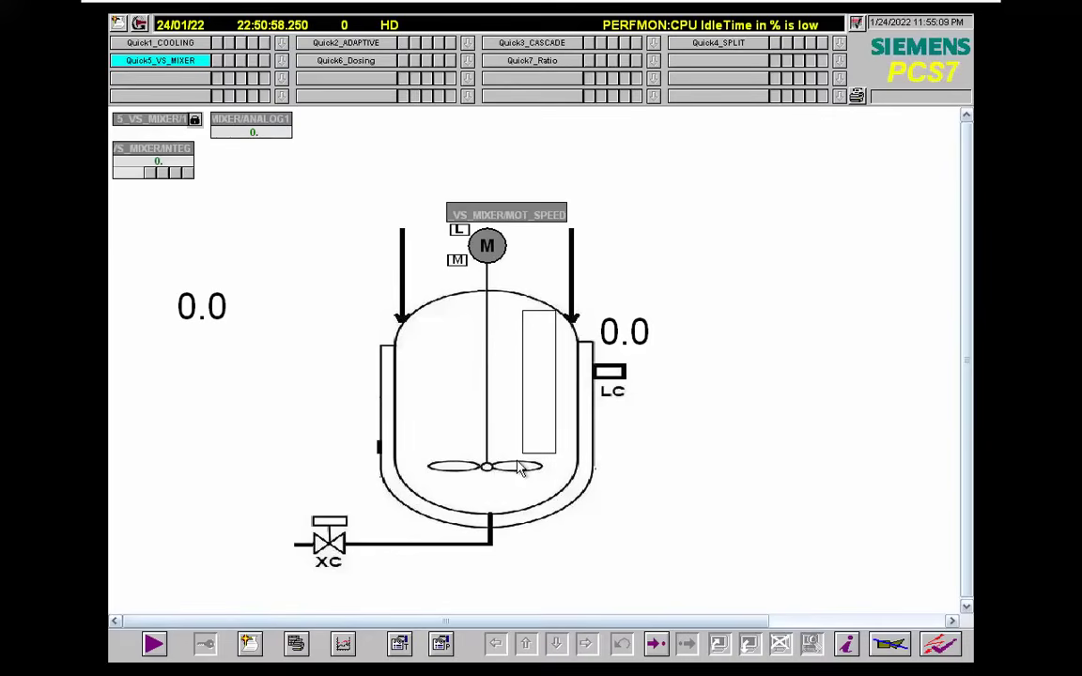
click(488, 262)
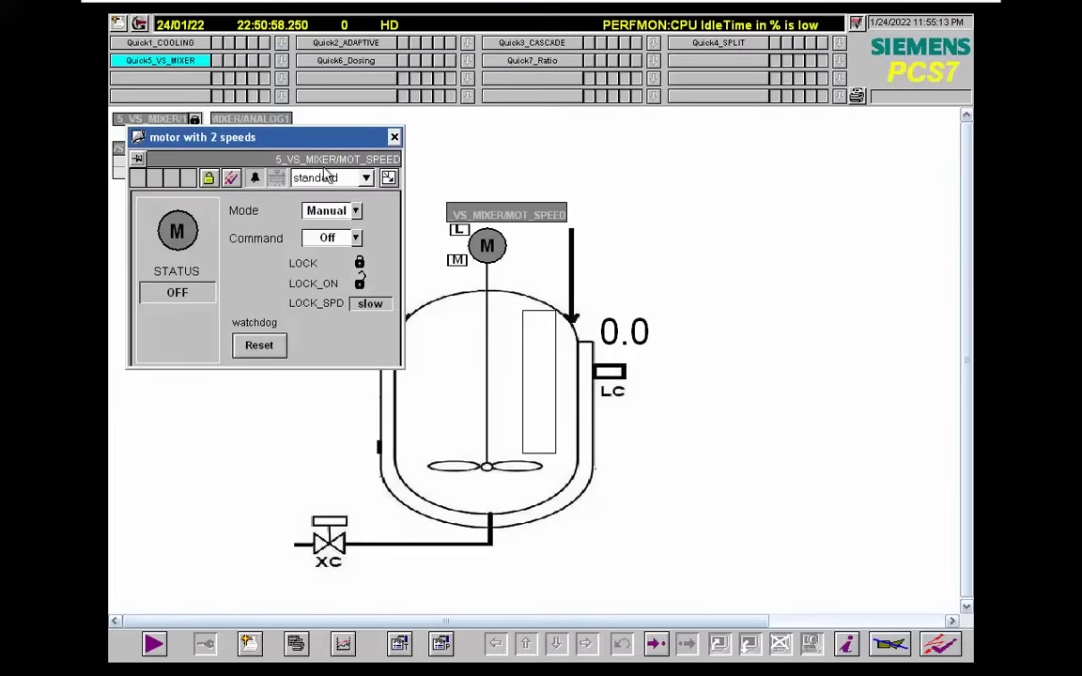
drag(315, 141, 494, 150)
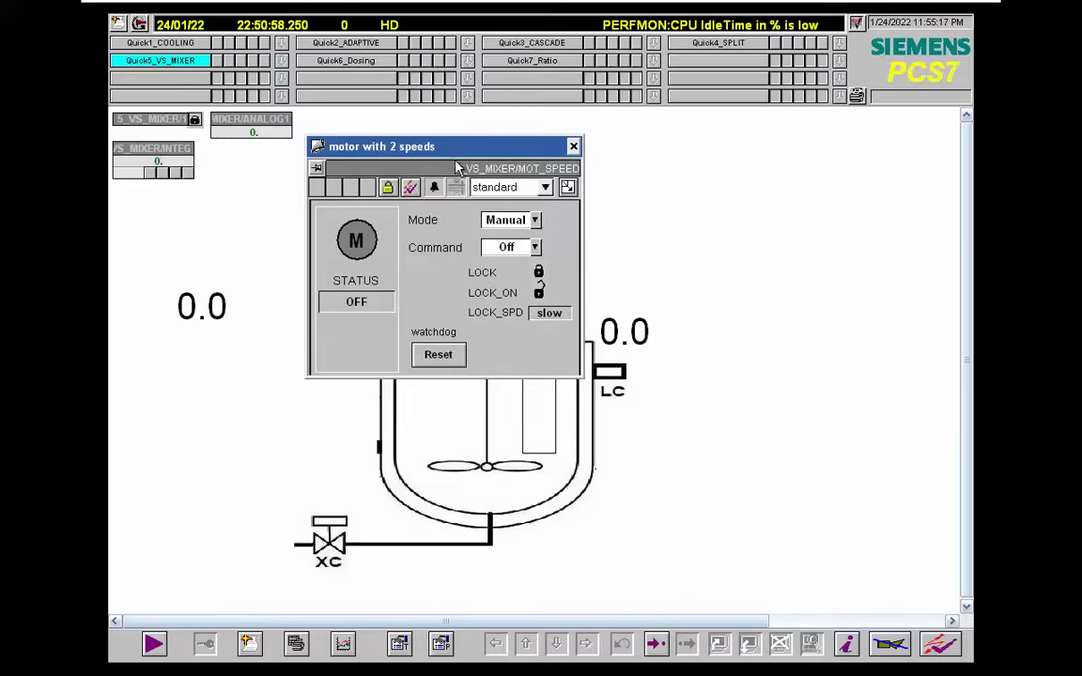
drag(450, 162, 804, 142)
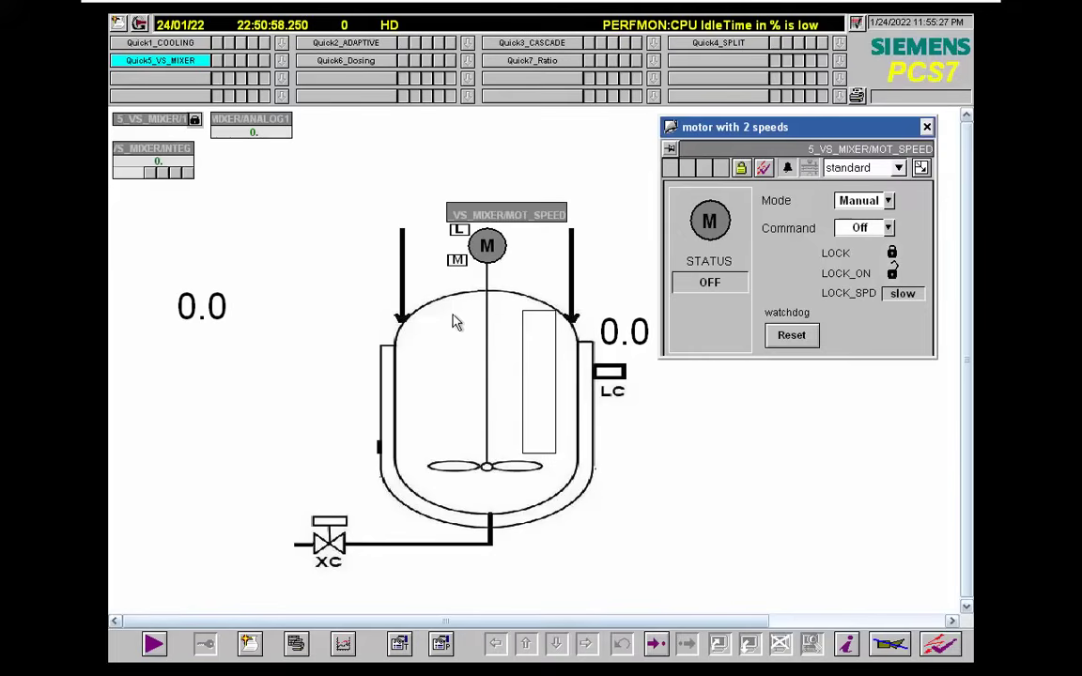
- Open the ANALOG1 faceplate and set its U value to 20 to simulate the tank level
click(254, 136)
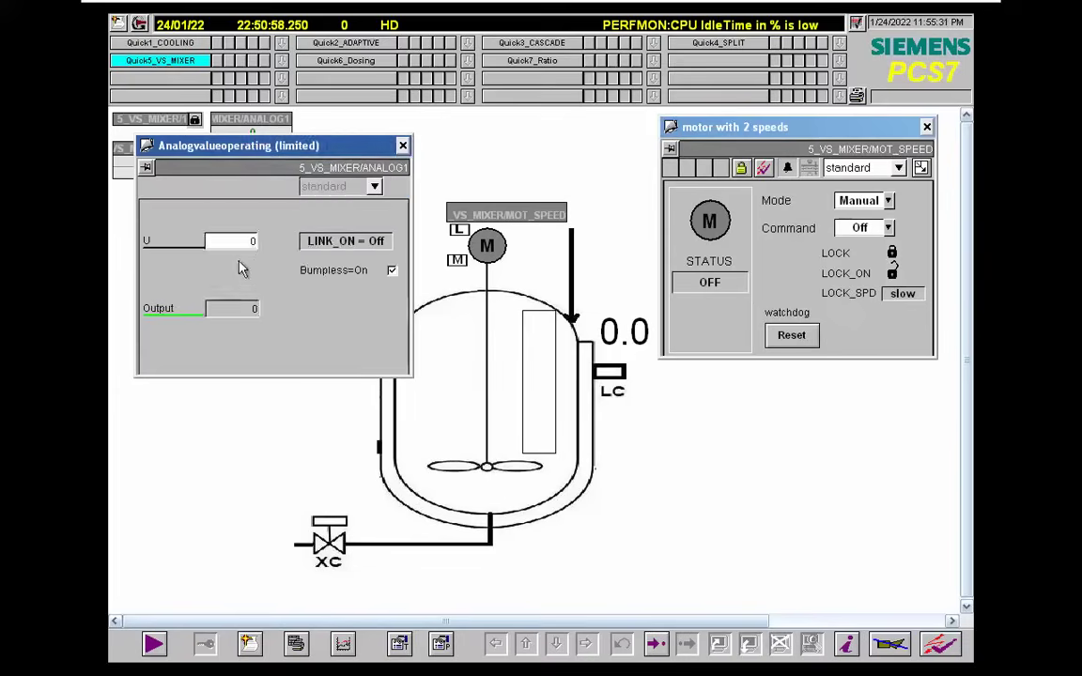
click(252, 242)
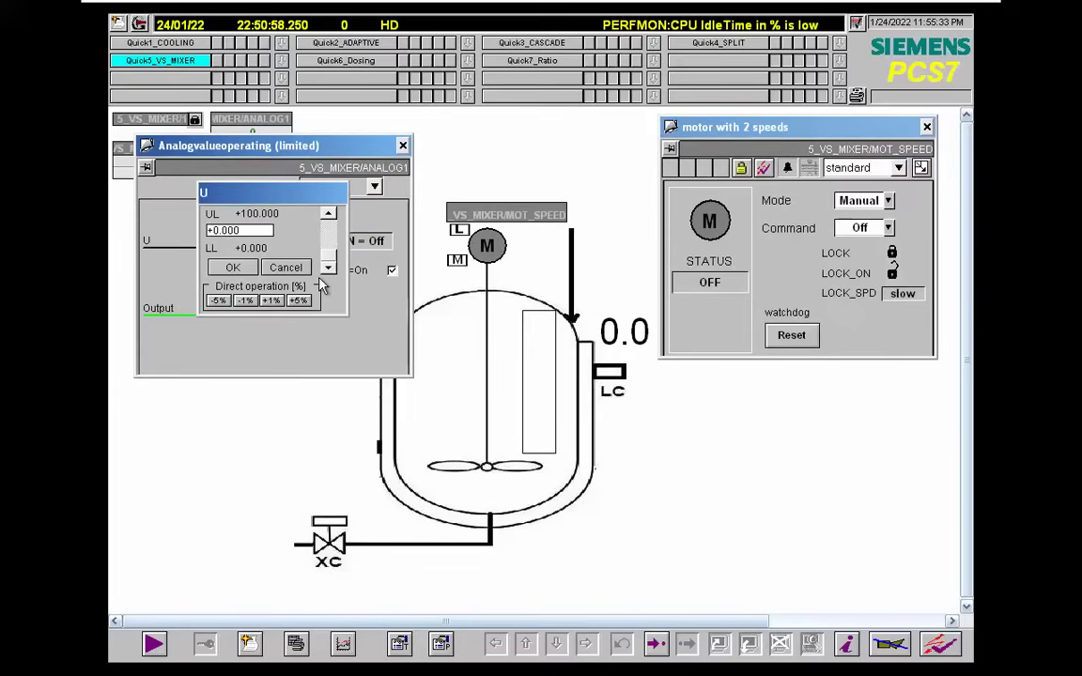
text(20)
key(Return)
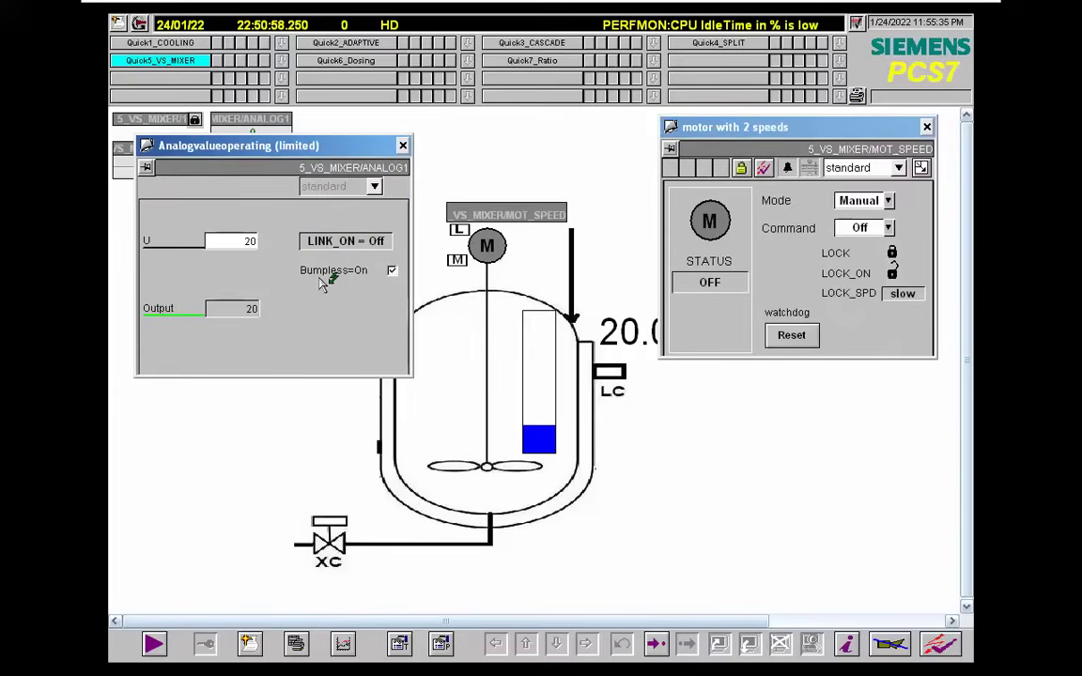
- Raise the simulated tank level by setting the ANALOG1 U value to 25
click(232, 239)
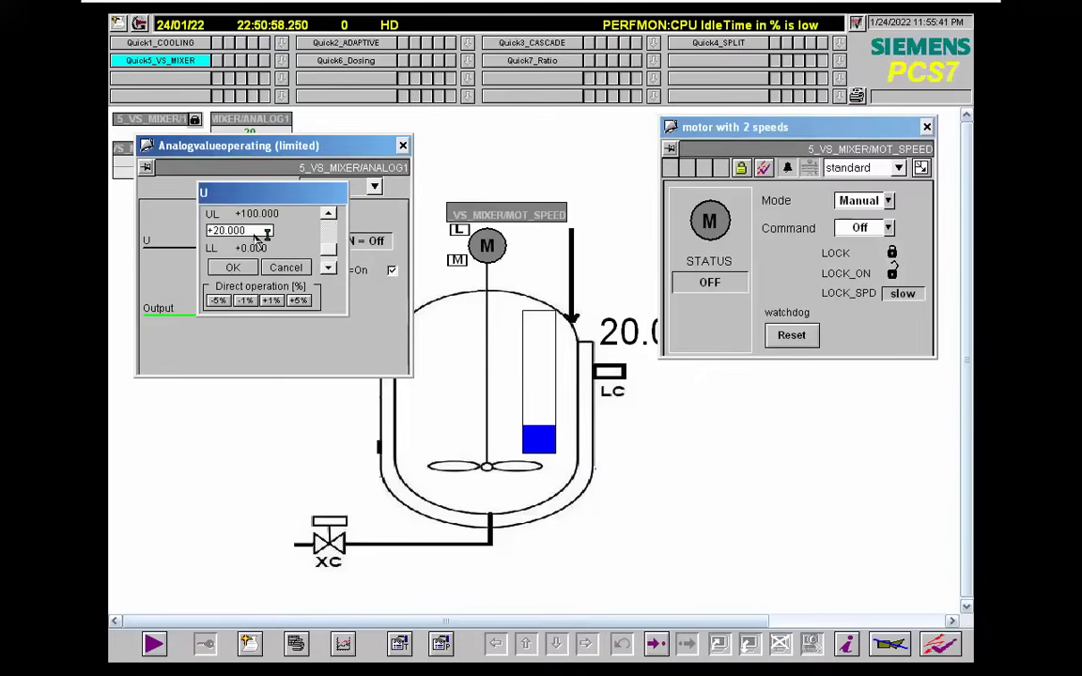
double_click(267, 233)
key(BackSpace)
text(+25.000)
key(Return)
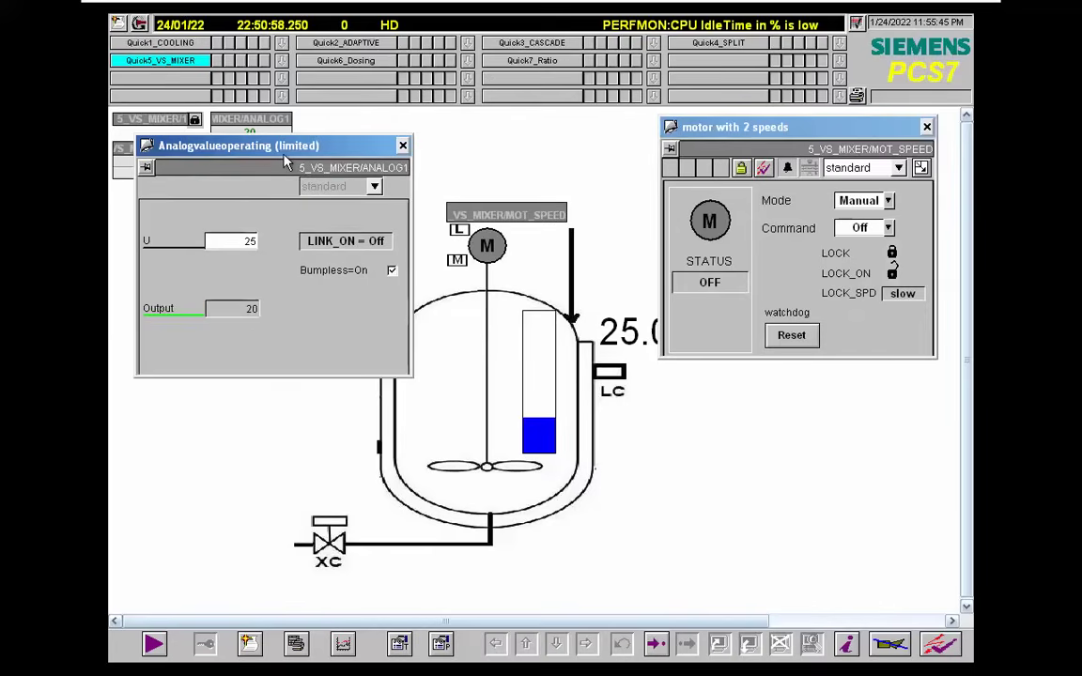
- Move the ANALOG1 faceplate away from the block icons and set its U value to 45
drag(285, 158, 310, 265)
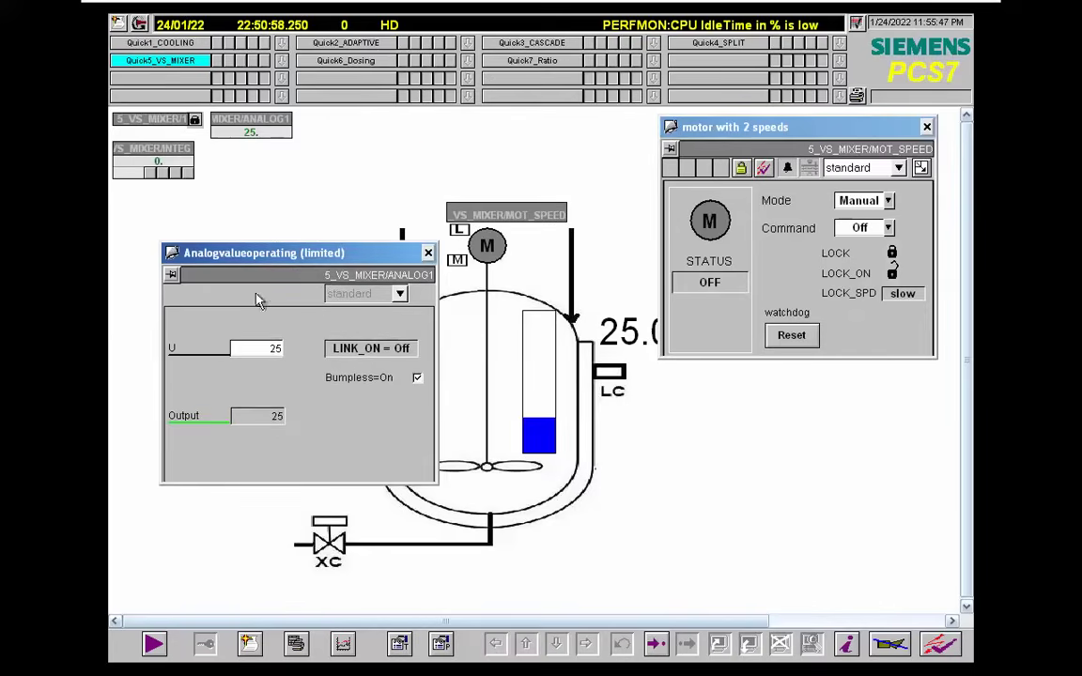
click(246, 349)
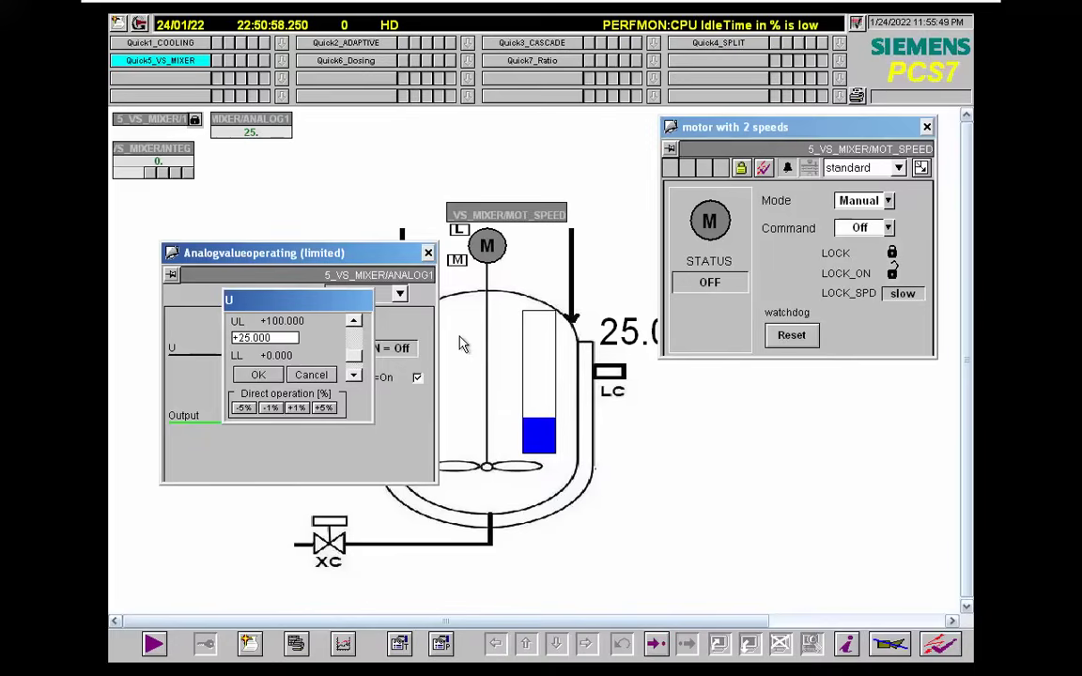
key(Return)
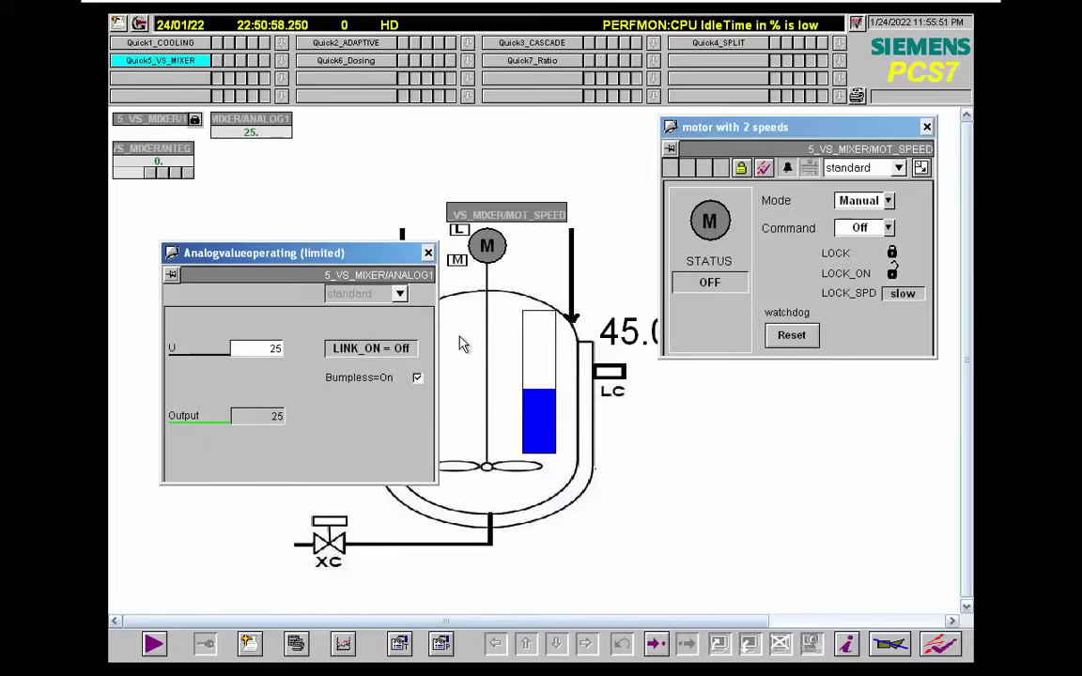
- Set the ANALOG1 U value to 51 and close its faceplate
click(264, 357)
text(+51.000)
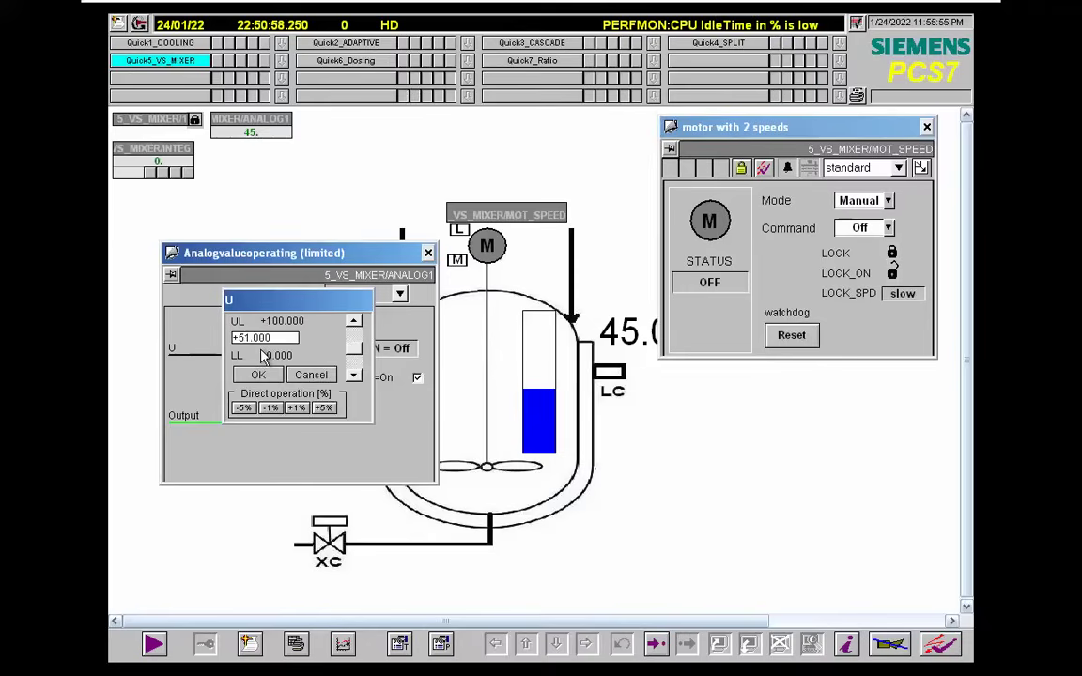
key(Return)
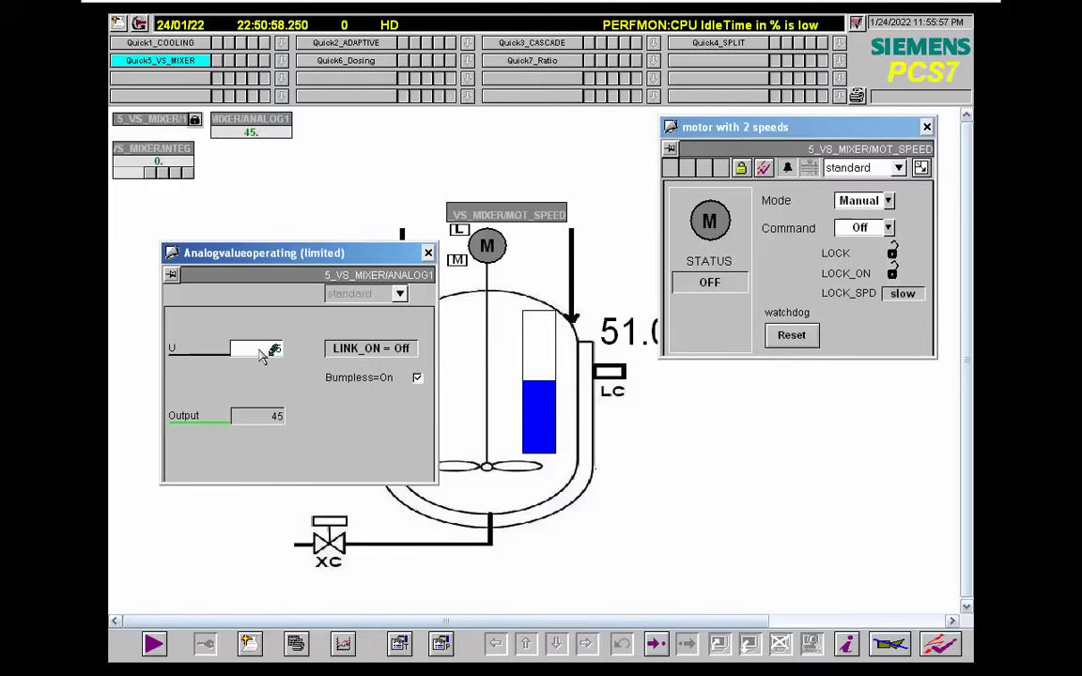
text(51)
key(Return)
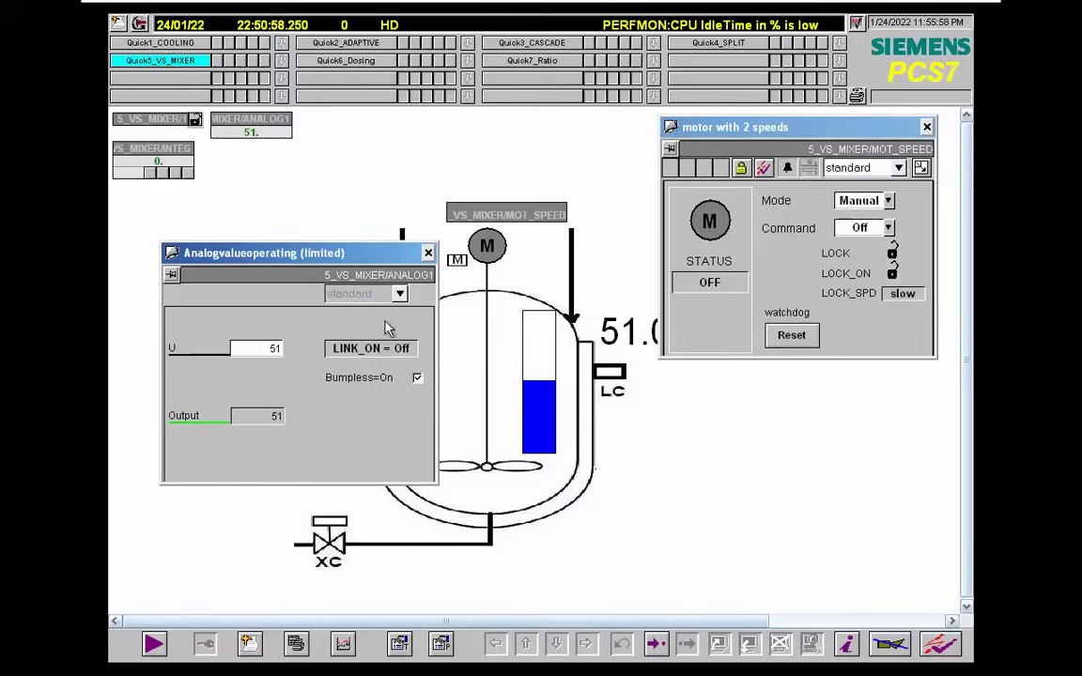
click(428, 253)
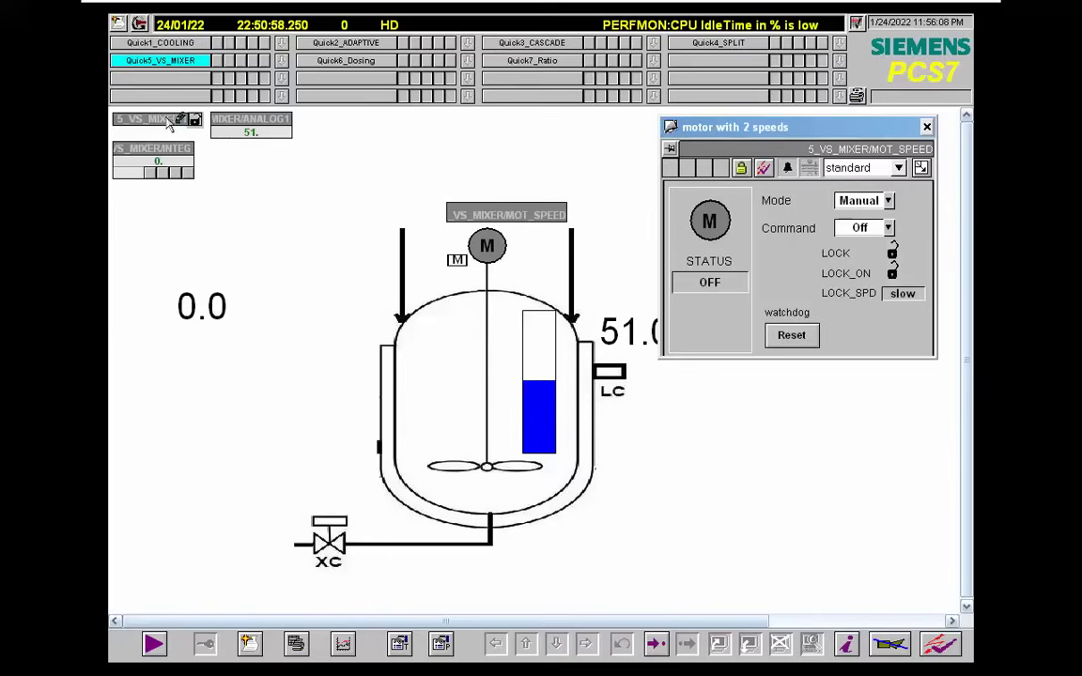
- Check the mixer's interlock block inputs, close that faceplate, and start the mixer motor with the Speed 1 command
click(169, 123)
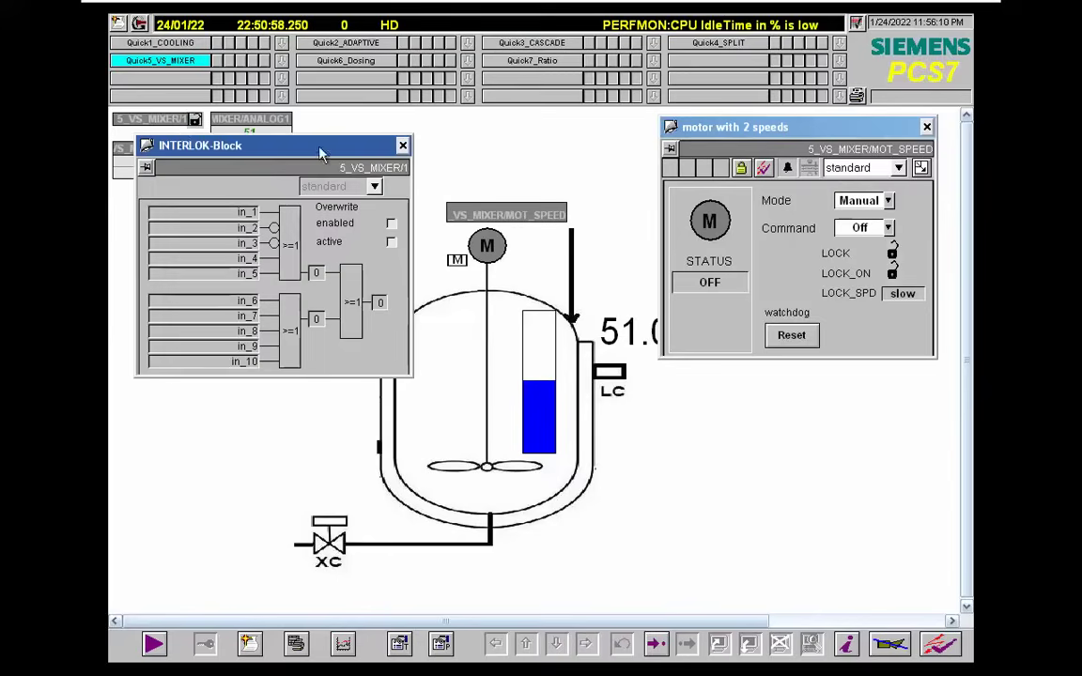
click(402, 146)
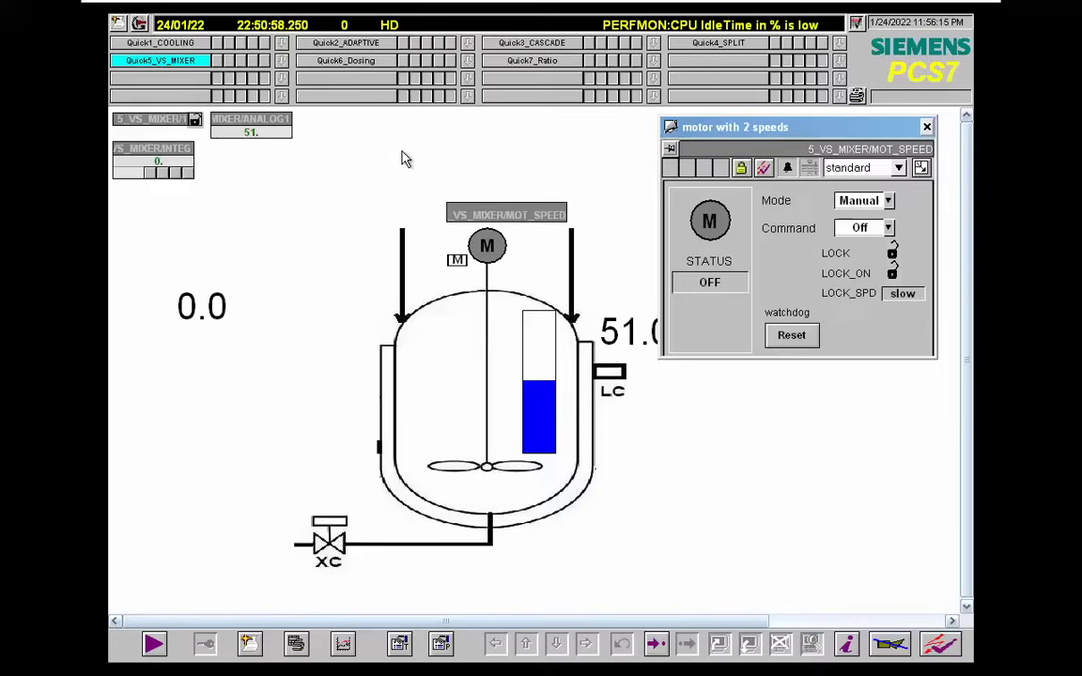
mouse_move(802, 132)
mouse_down()
mouse_move(869, 177)
mouse_move(823, 141)
mouse_move(821, 123)
mouse_up()
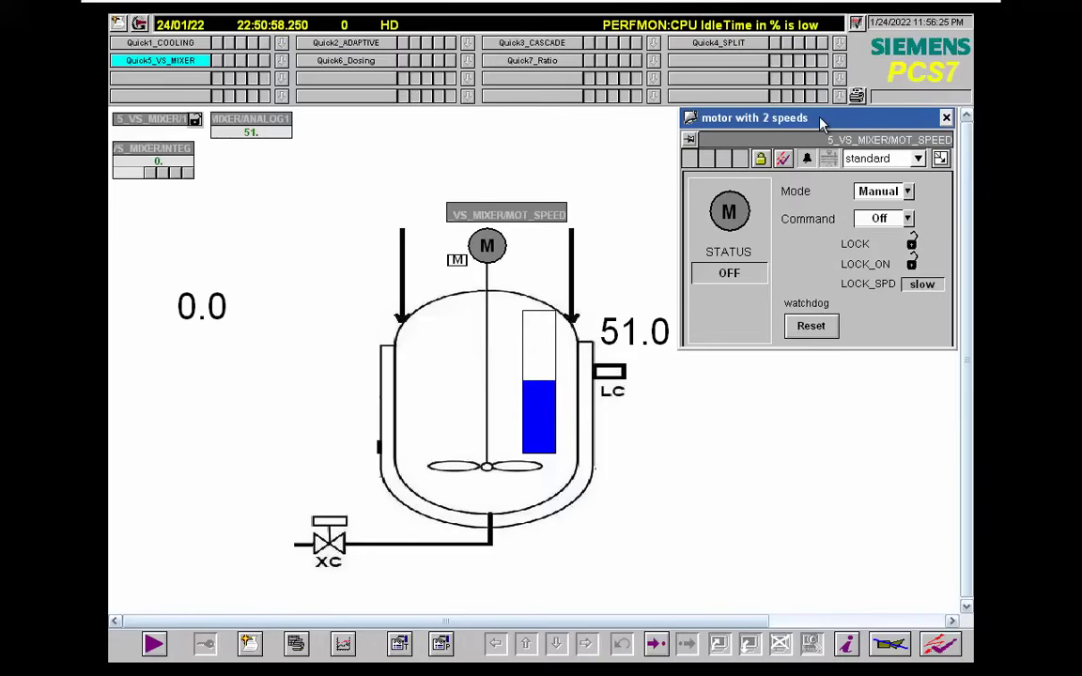
click(883, 218)
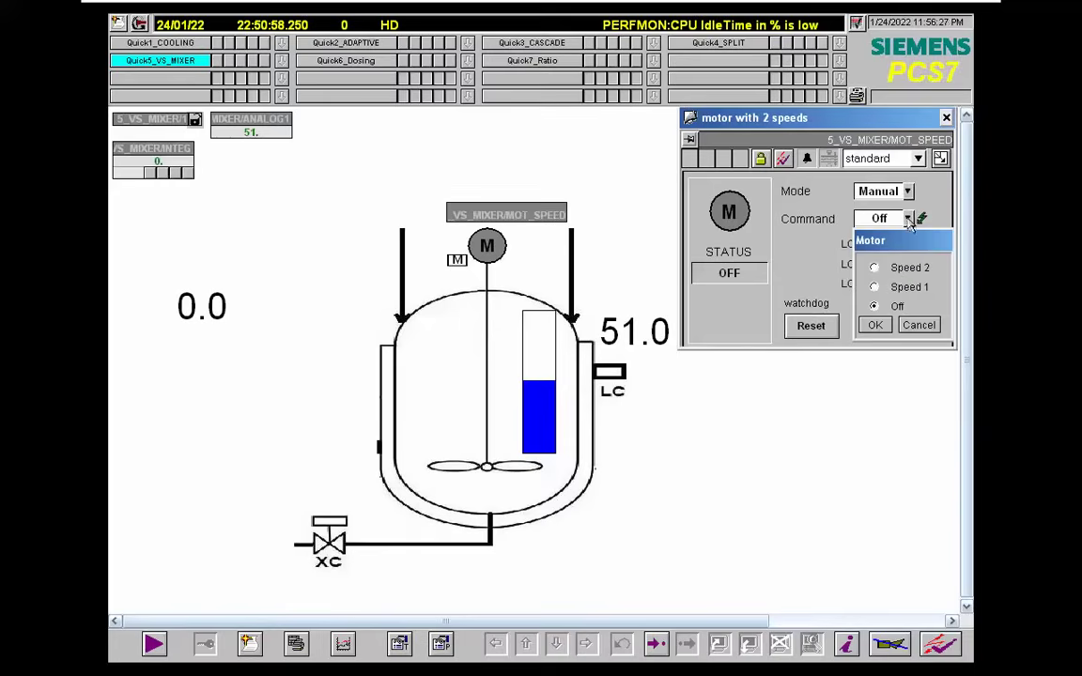
click(874, 286)
click(876, 325)
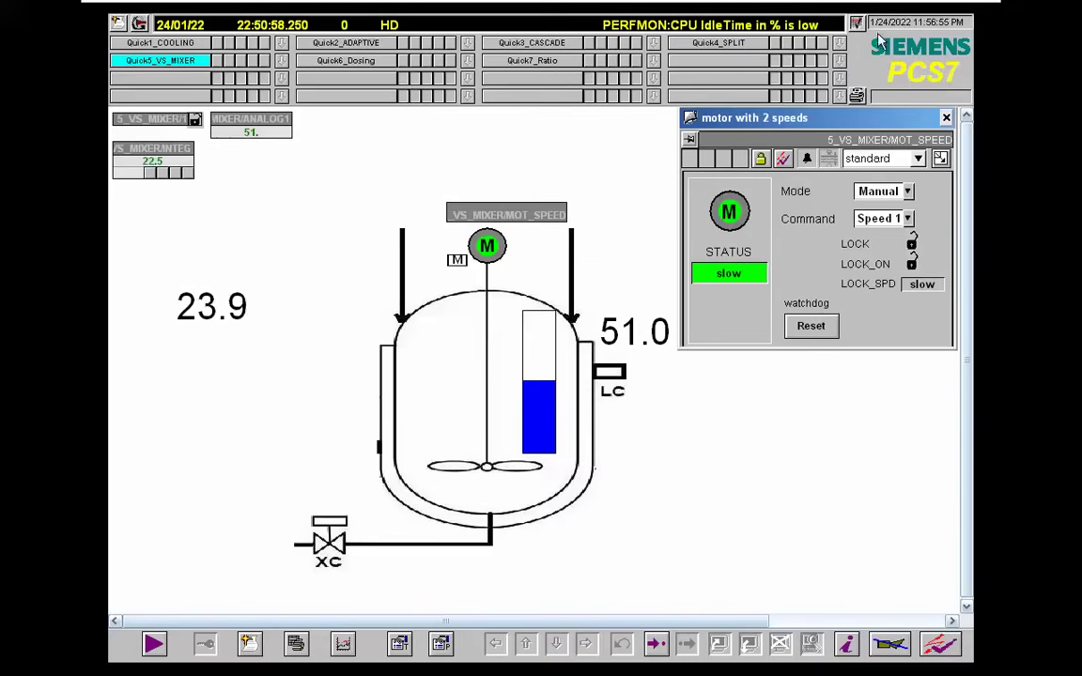
- Switch the running mixer motor's command to Speed 2
mouse_move(947, 7)
click(910, 219)
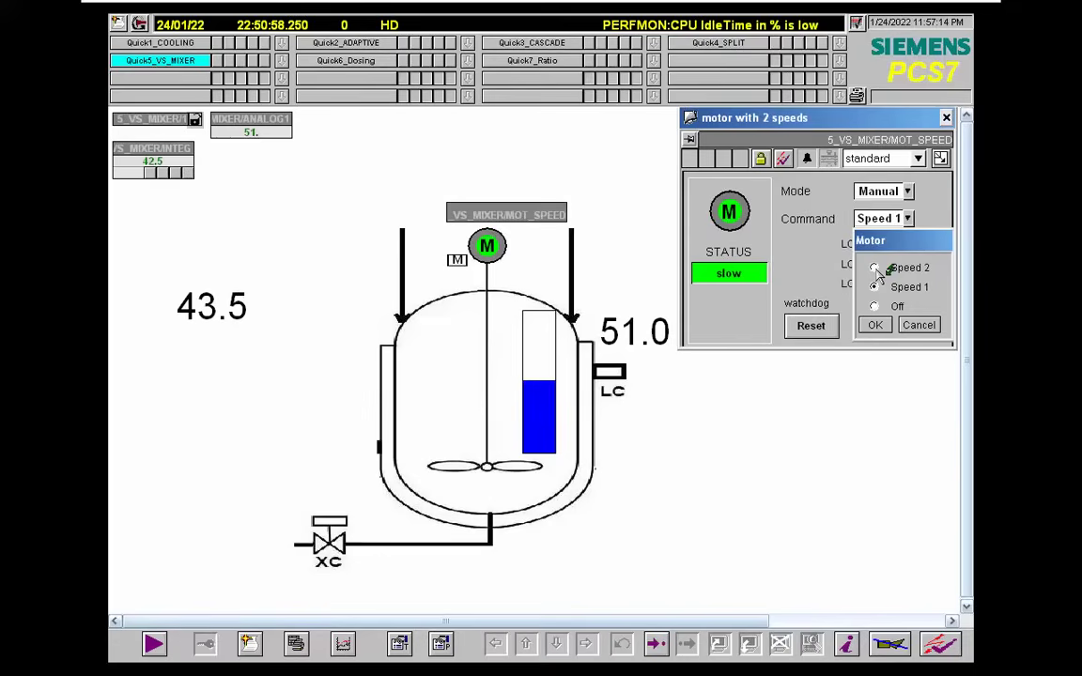
click(874, 268)
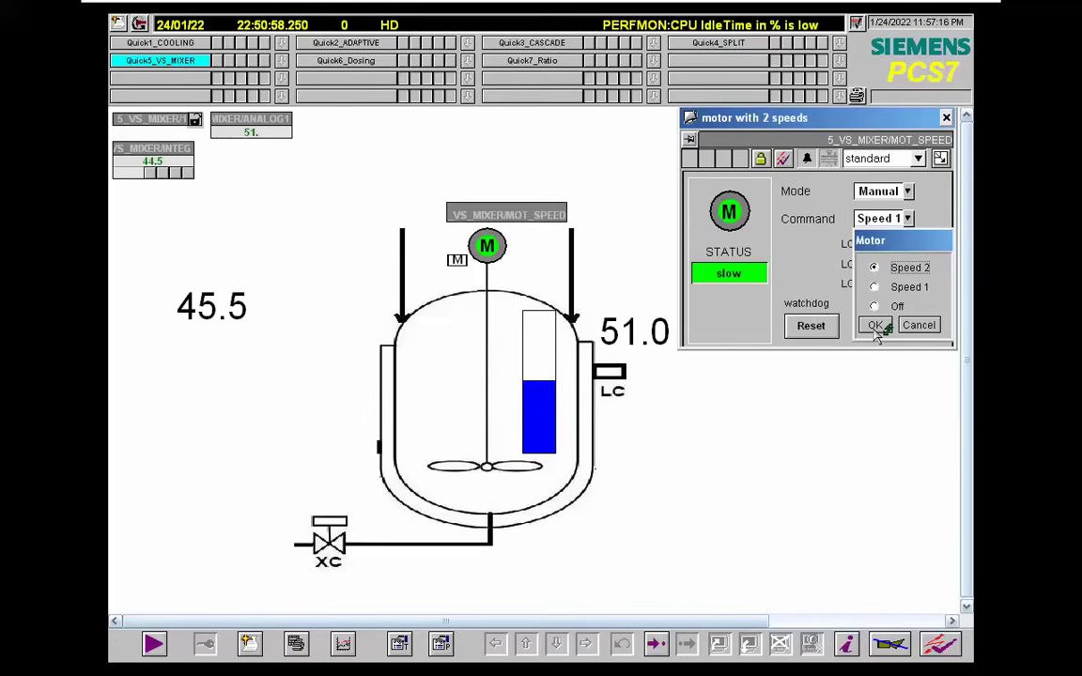
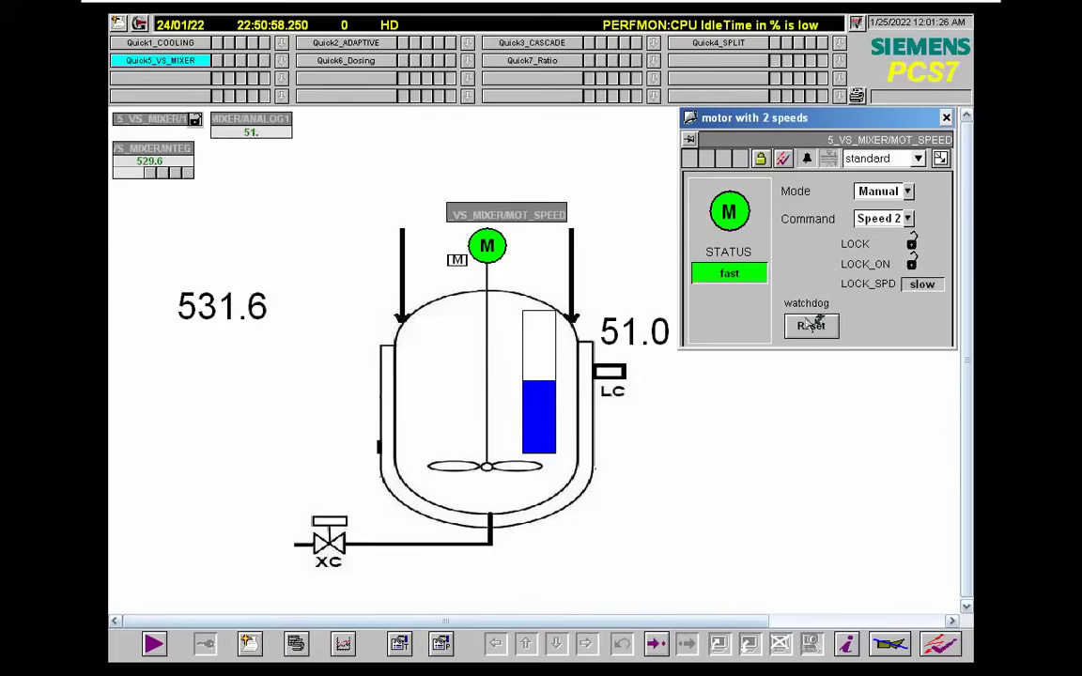
click(968, 10)
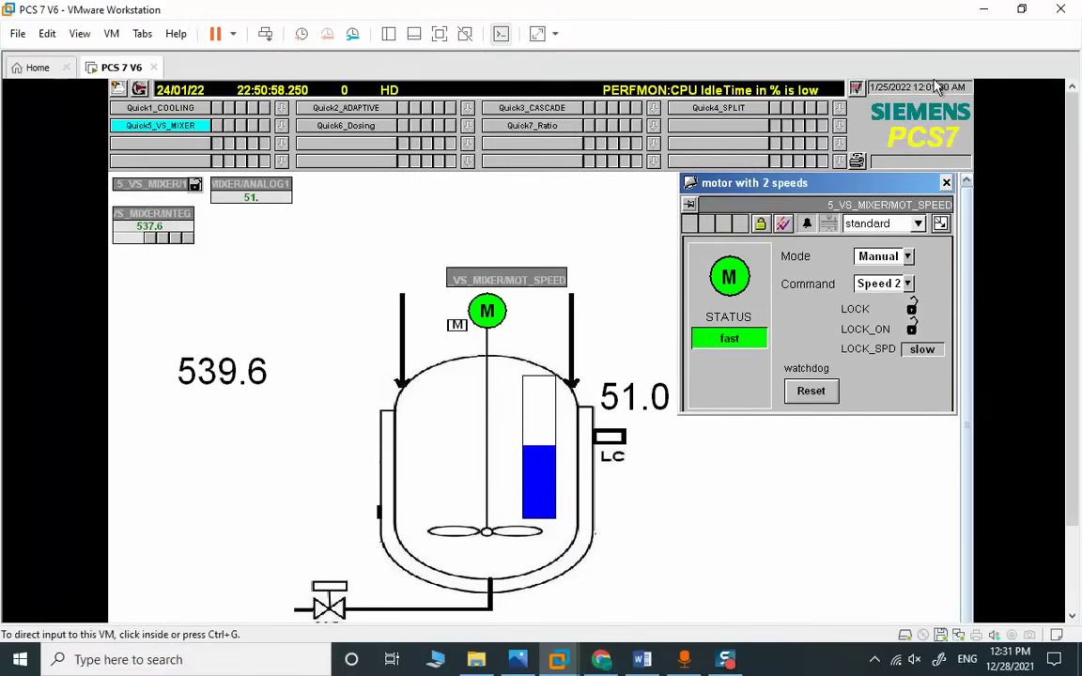
click(655, 577)
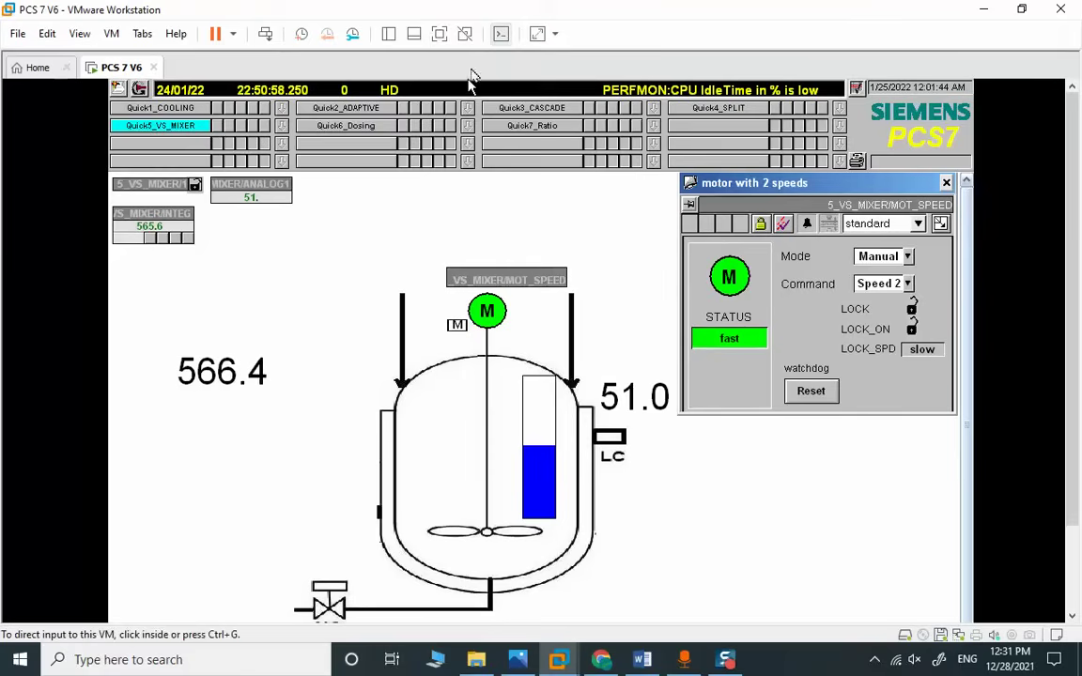
click(439, 33)
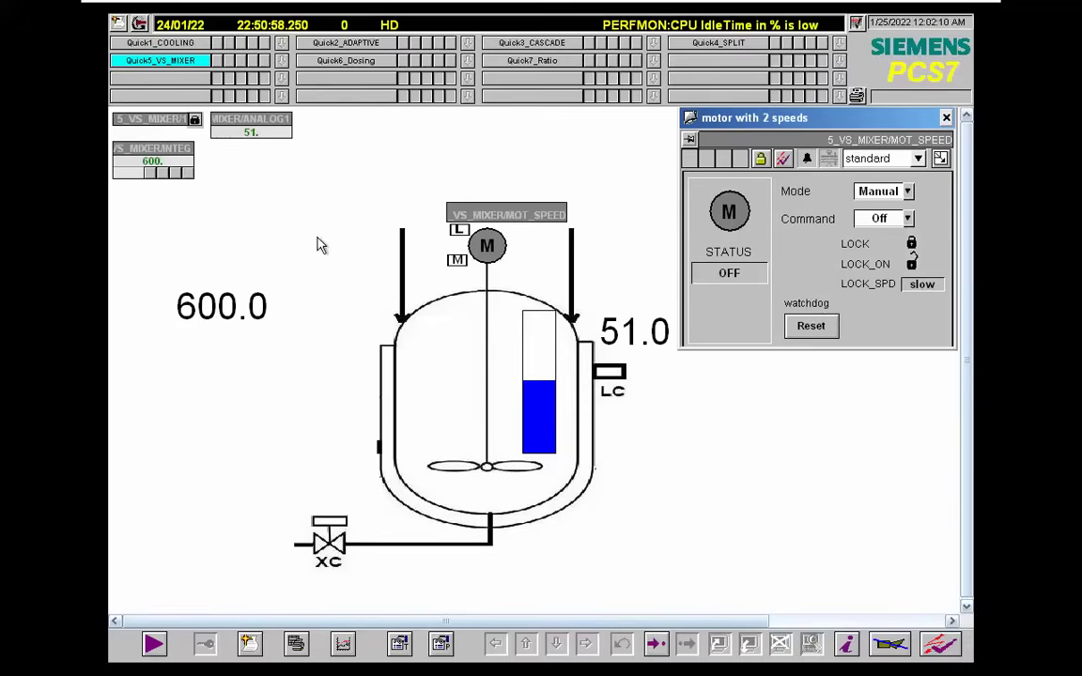
- Examine which interlock block inputs are locking the stopped mixer motor, and close the interlock faceplate
click(182, 128)
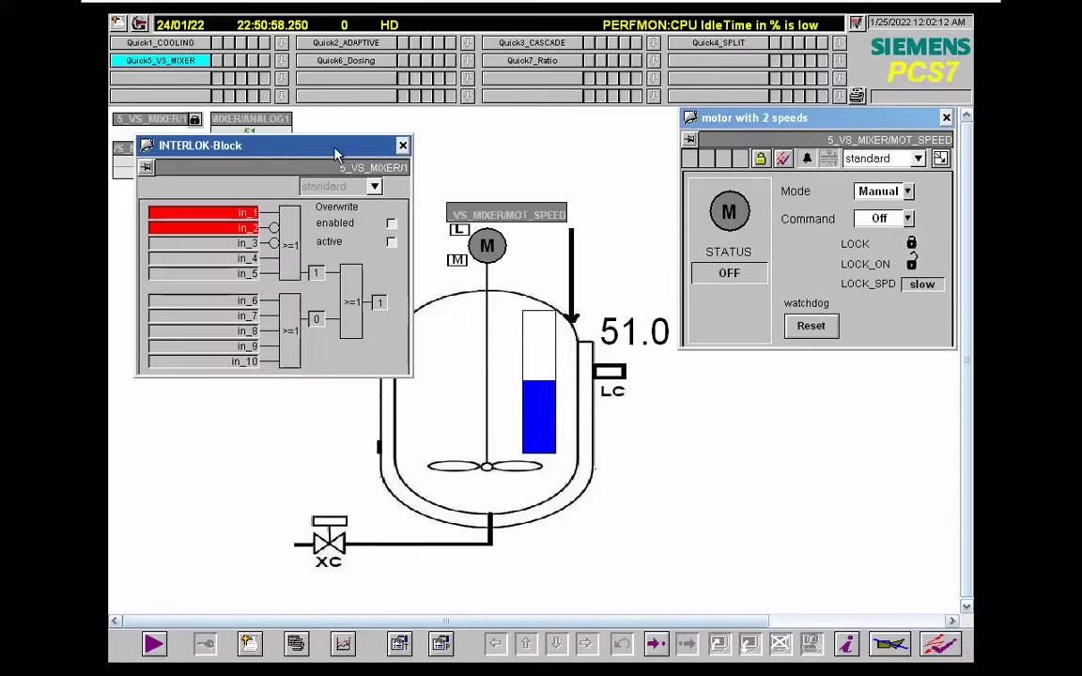
click(403, 146)
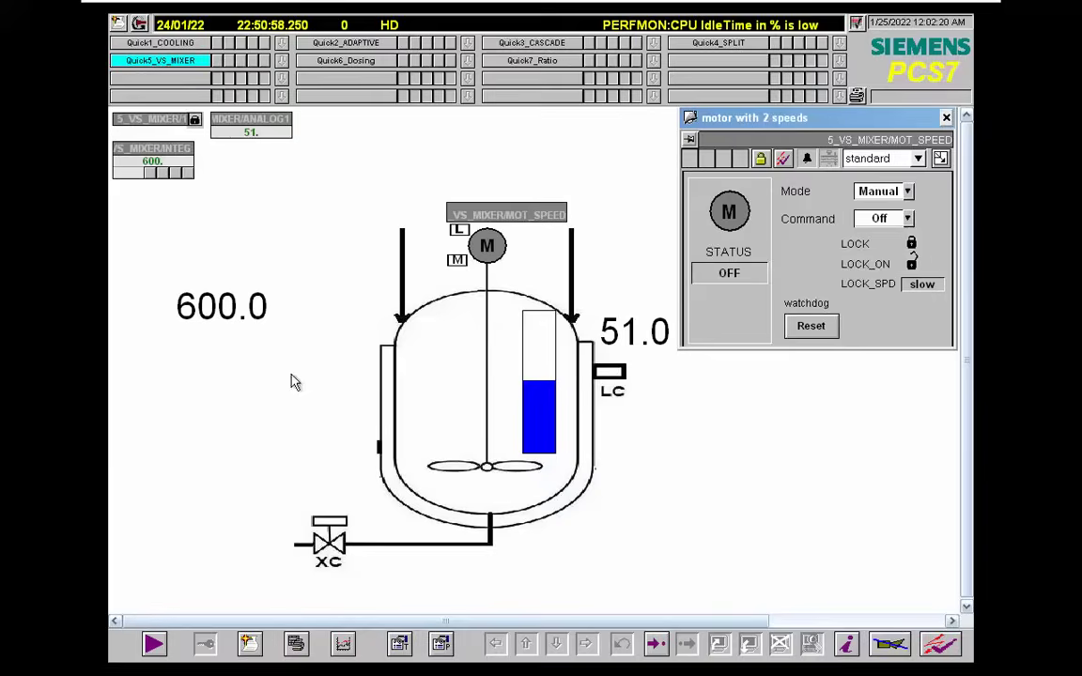
- Set the ANALOG1 block's U value to 0 to empty the simulated tank
click(264, 134)
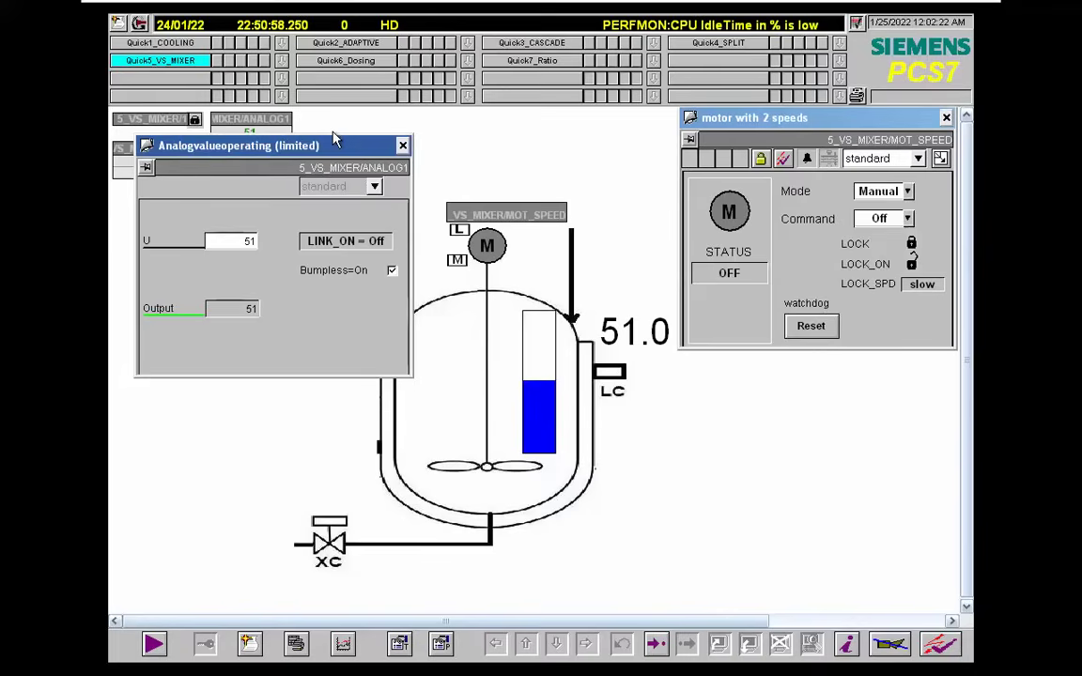
click(247, 243)
text(0)
key(Return)
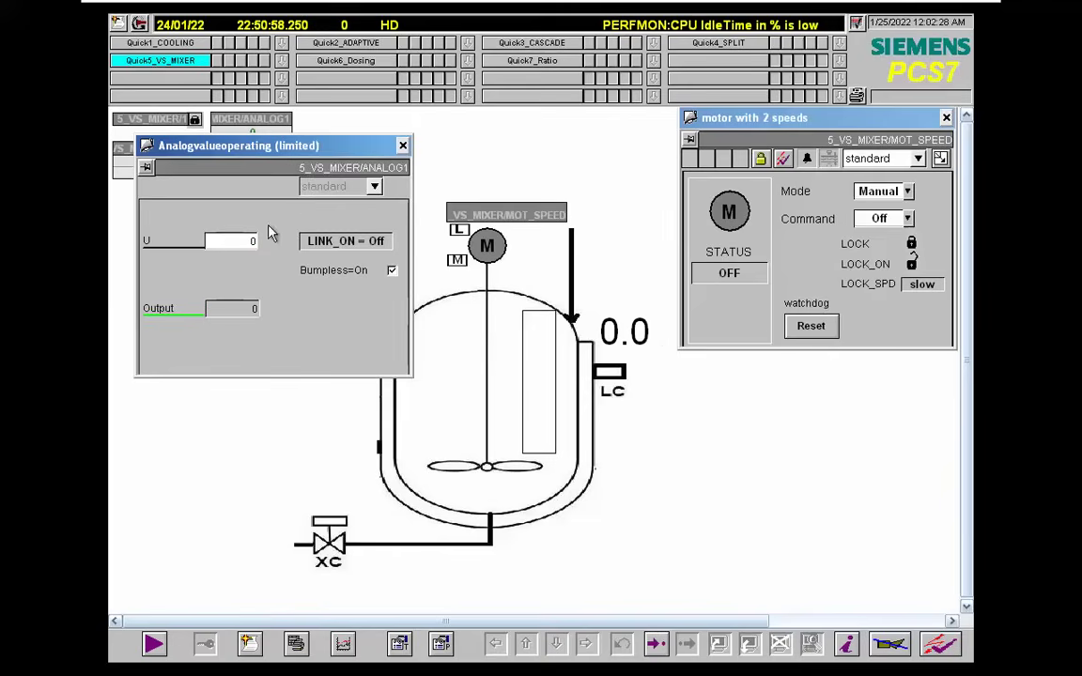
- Raise the ANALOG1 U value to 50 and close its faceplate
drag(304, 150, 485, 240)
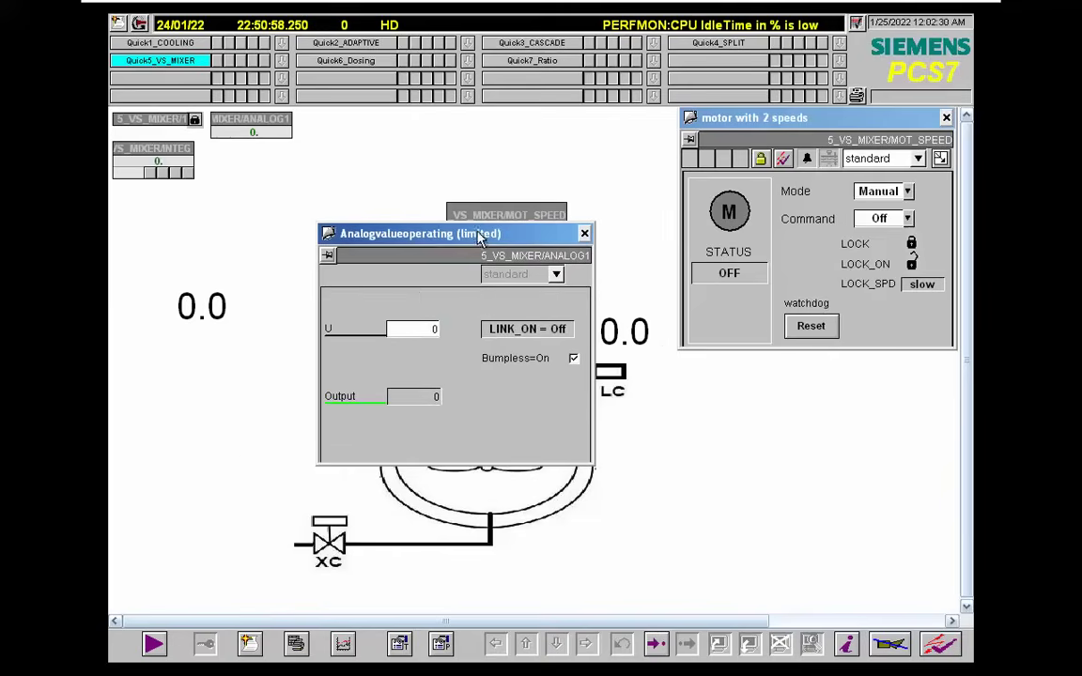
click(421, 330)
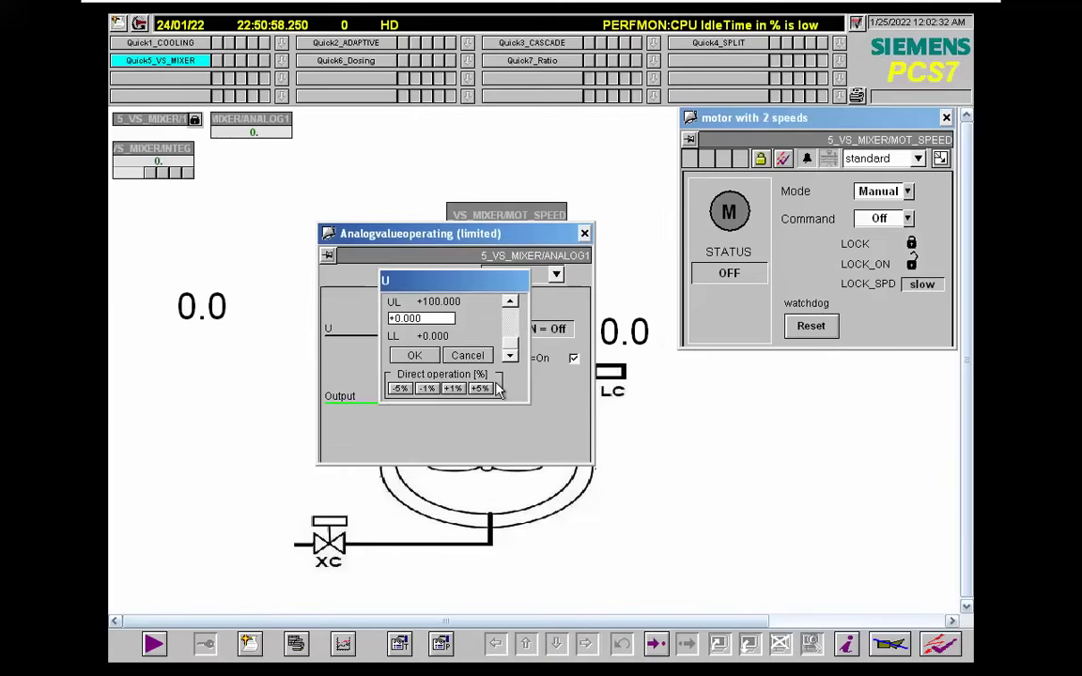
text(+50)
key(Return)
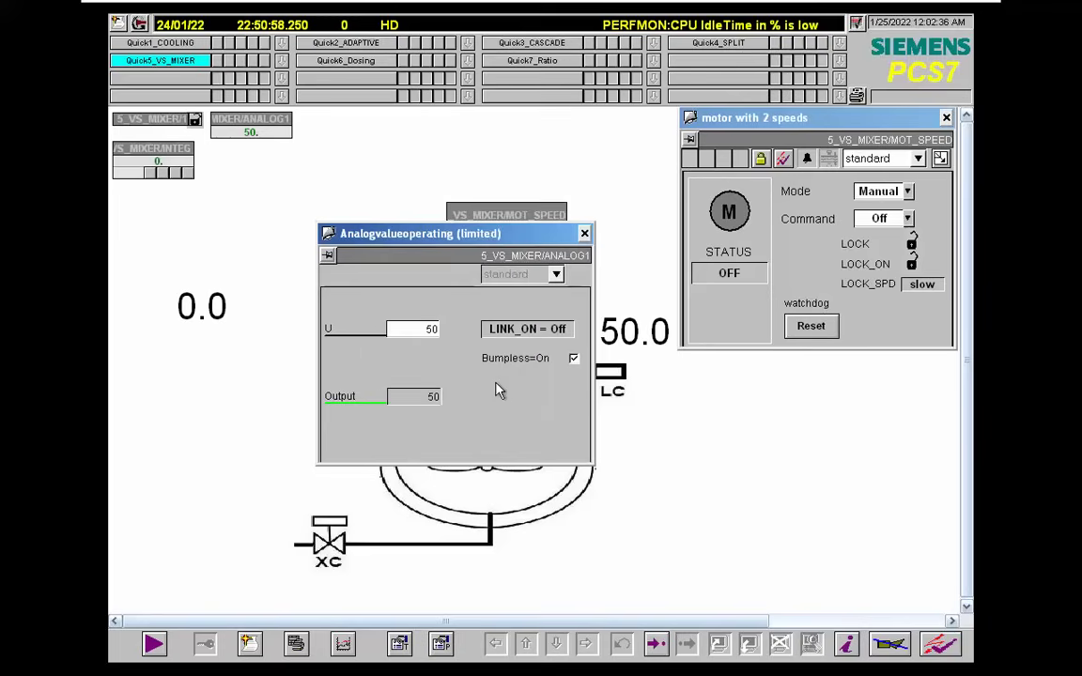
click(584, 233)
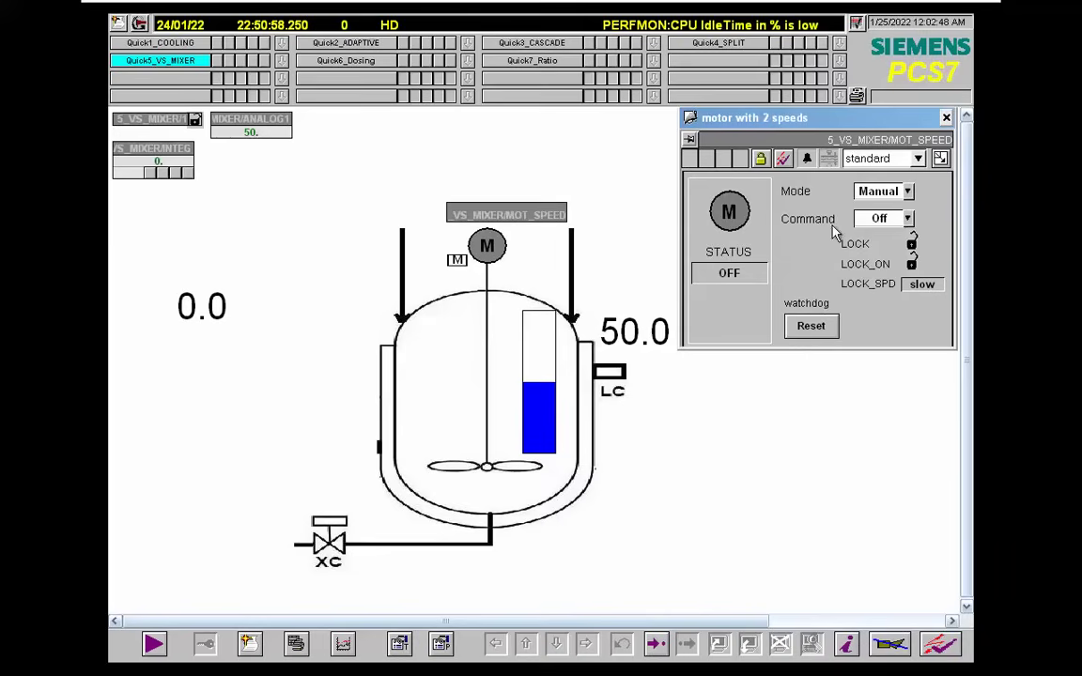
- Start the stopped mixer motor with the Speed 1 command
click(910, 217)
click(907, 268)
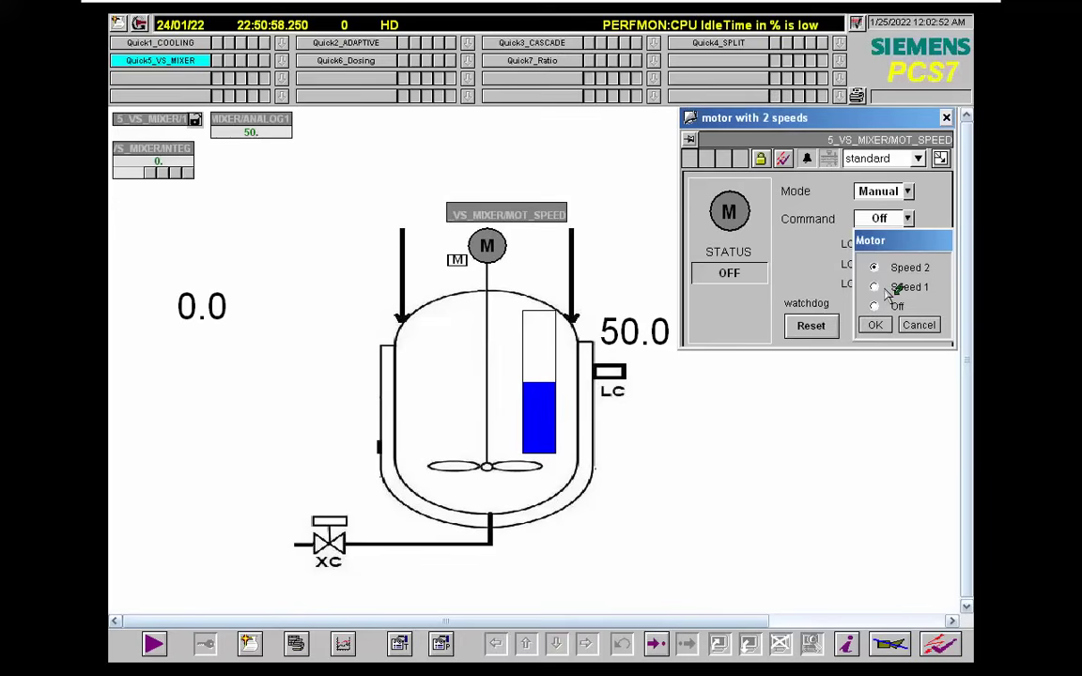
click(874, 287)
key(Return)
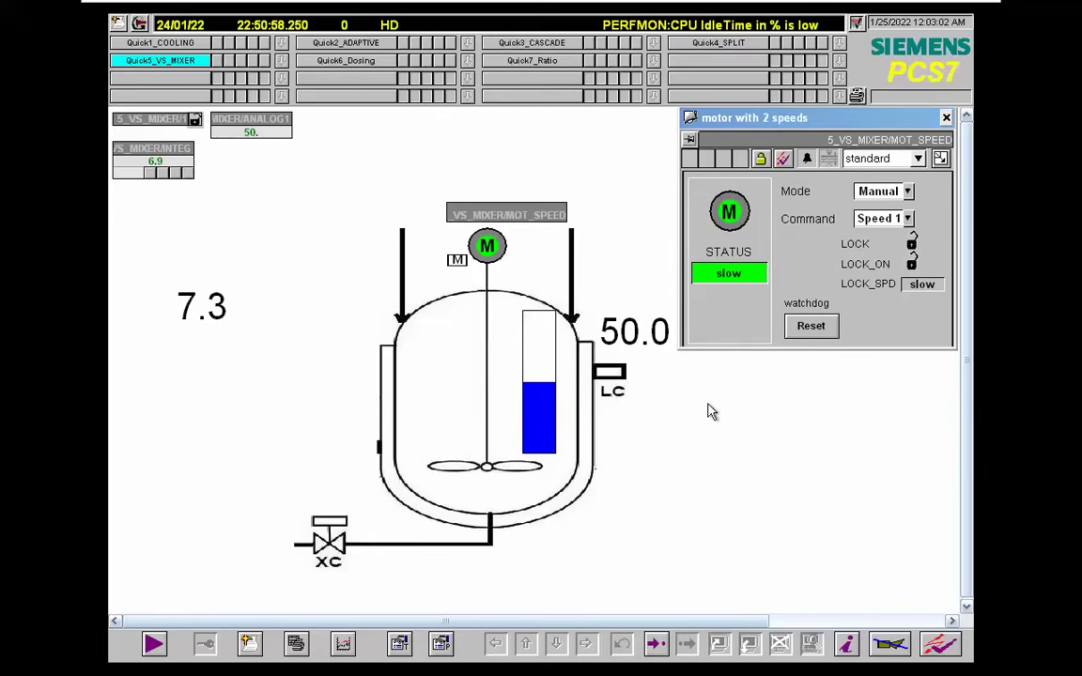
- Switch to the online CFC chart 5_VS_MIXER and check the integrator block's live values
key(alt+Tab)
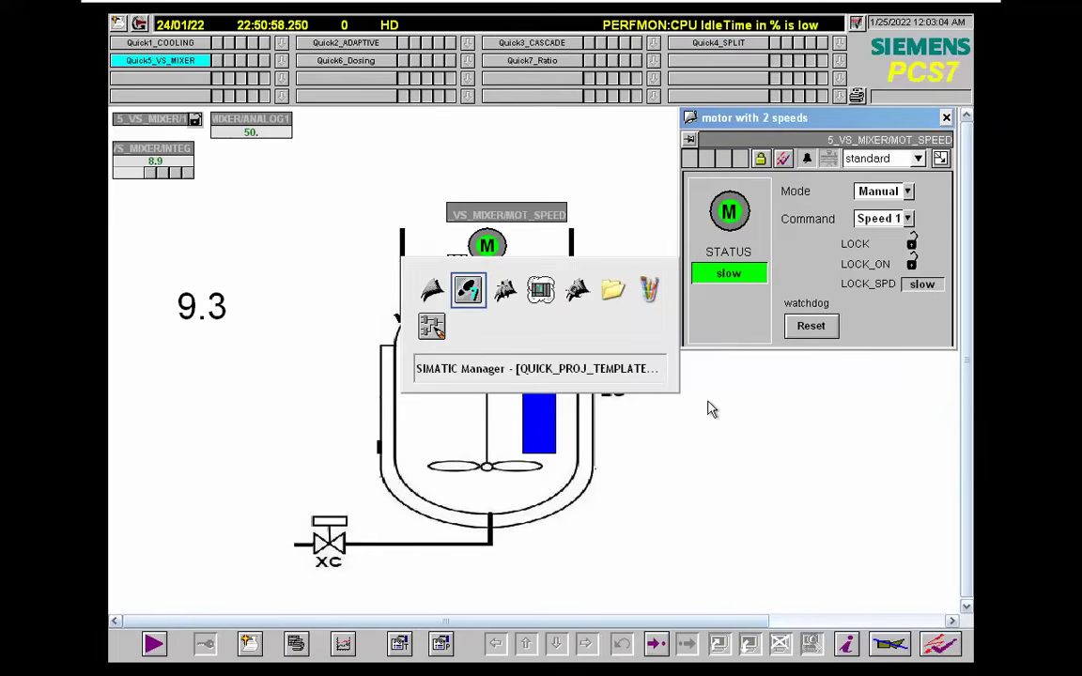
key(alt+Tab)
key(alt+Tab)
key(alt+Tab)
key(alt+Tab)
key(alt+Tab)
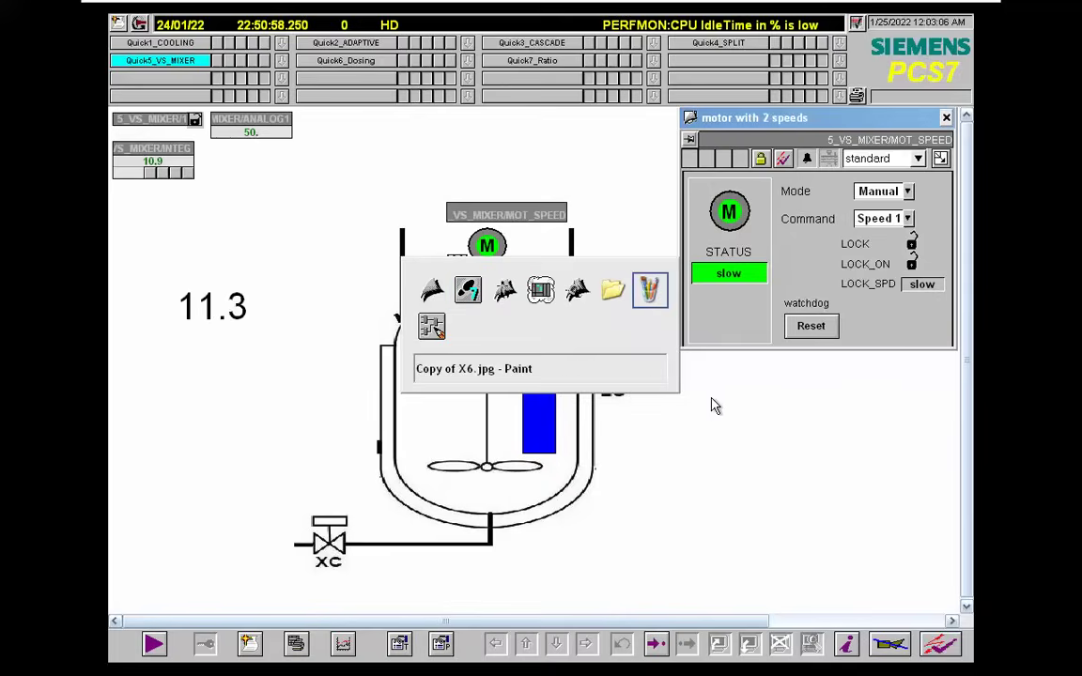
key(alt+Tab)
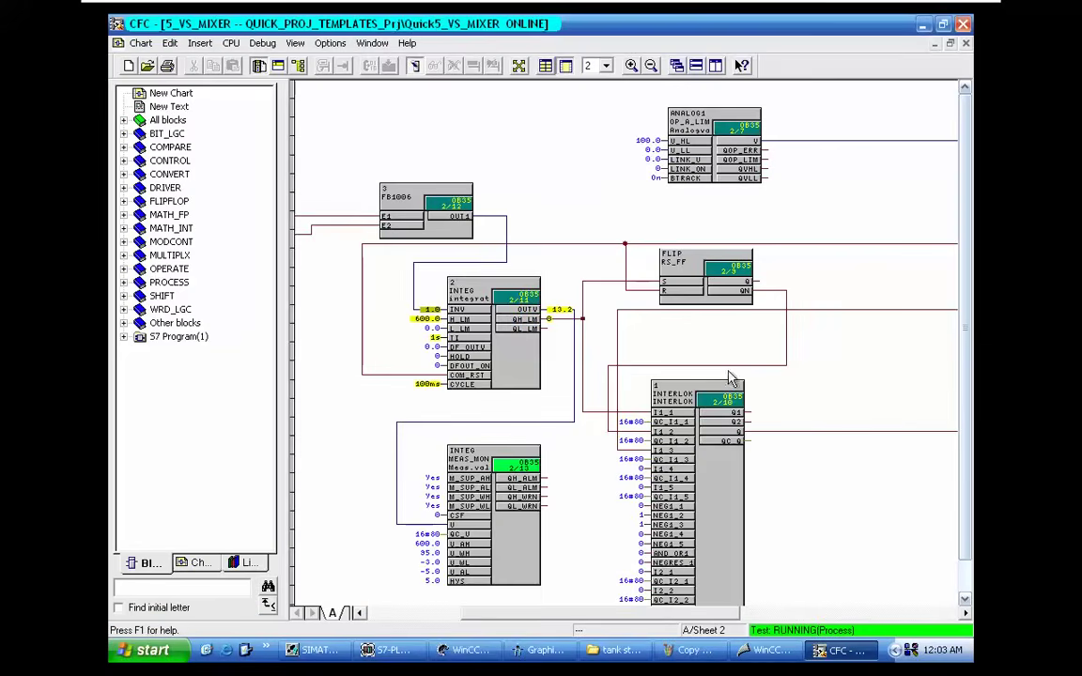
- Switch to SIMATIC Manager and open the SIG_CHECK source at its IF conditions
key(alt+Tab)
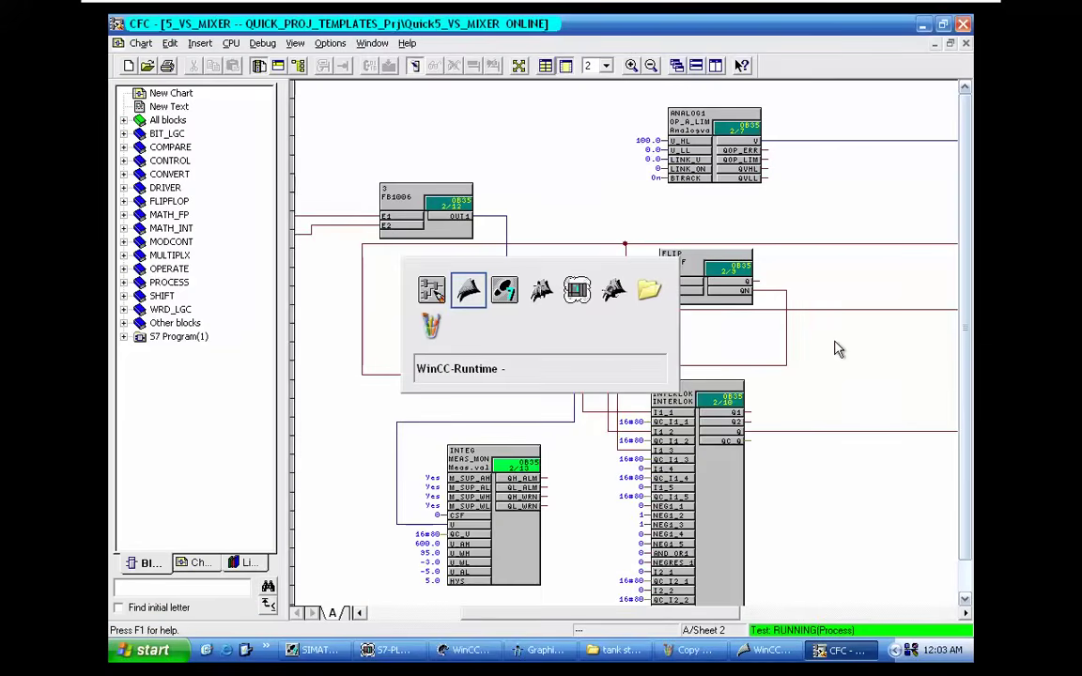
key(alt+Tab)
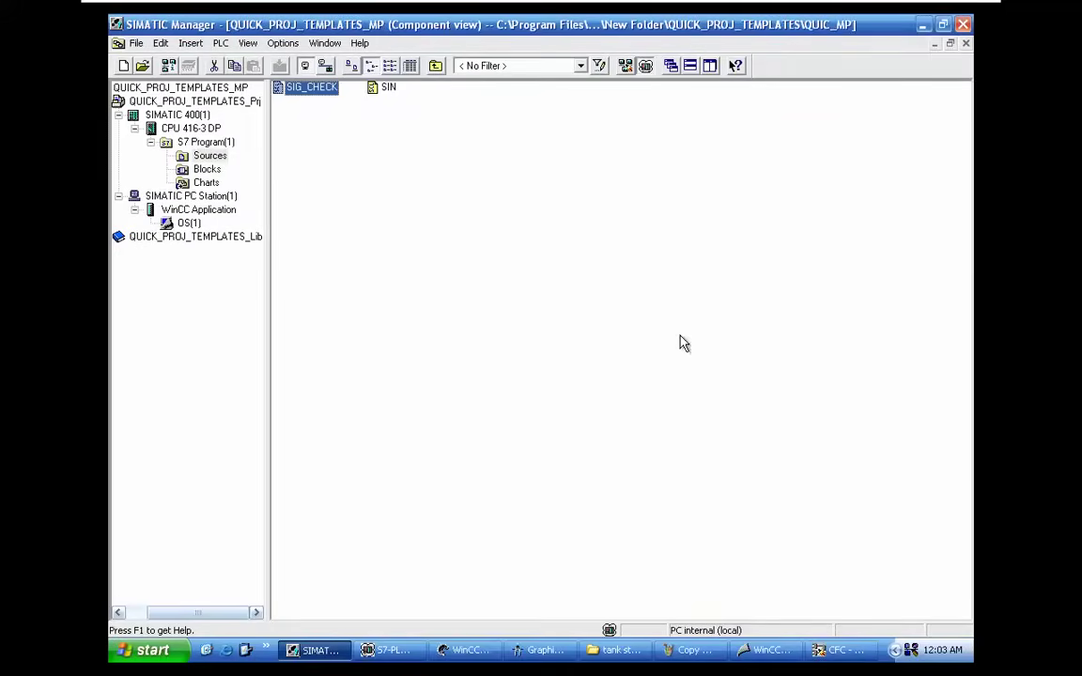
double_click(325, 94)
scroll(374, 192, down, 4)
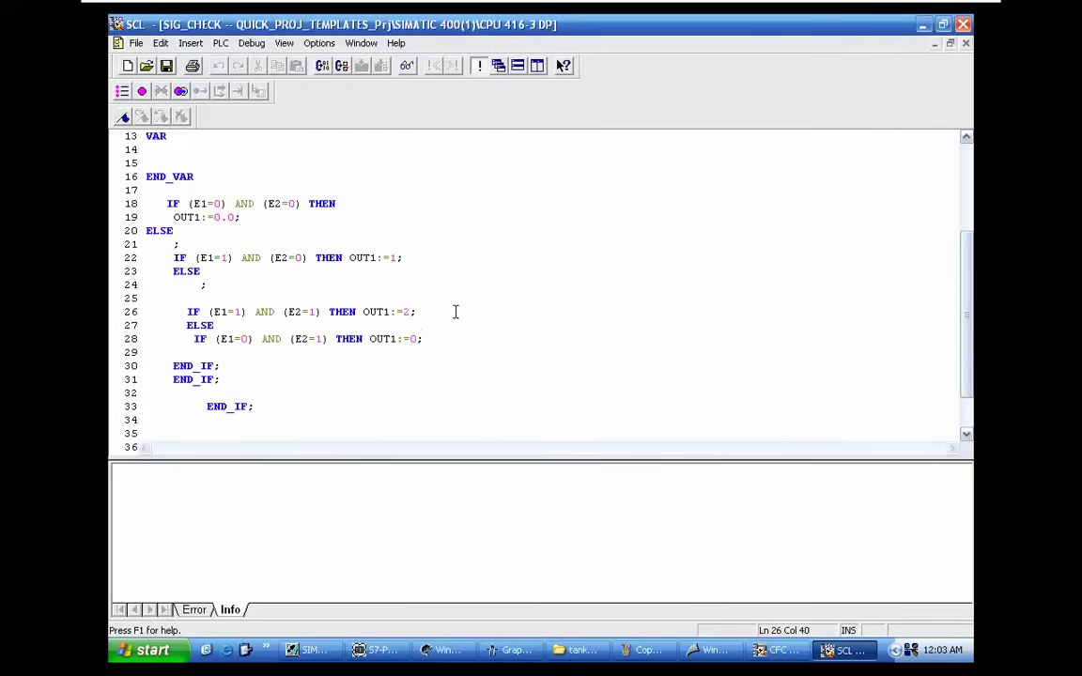
- Set OUT1 to 4 in the E1=1 AND E2=1 condition, then save and compile SIG_CHECK
key(BackSpace)
click(146, 63)
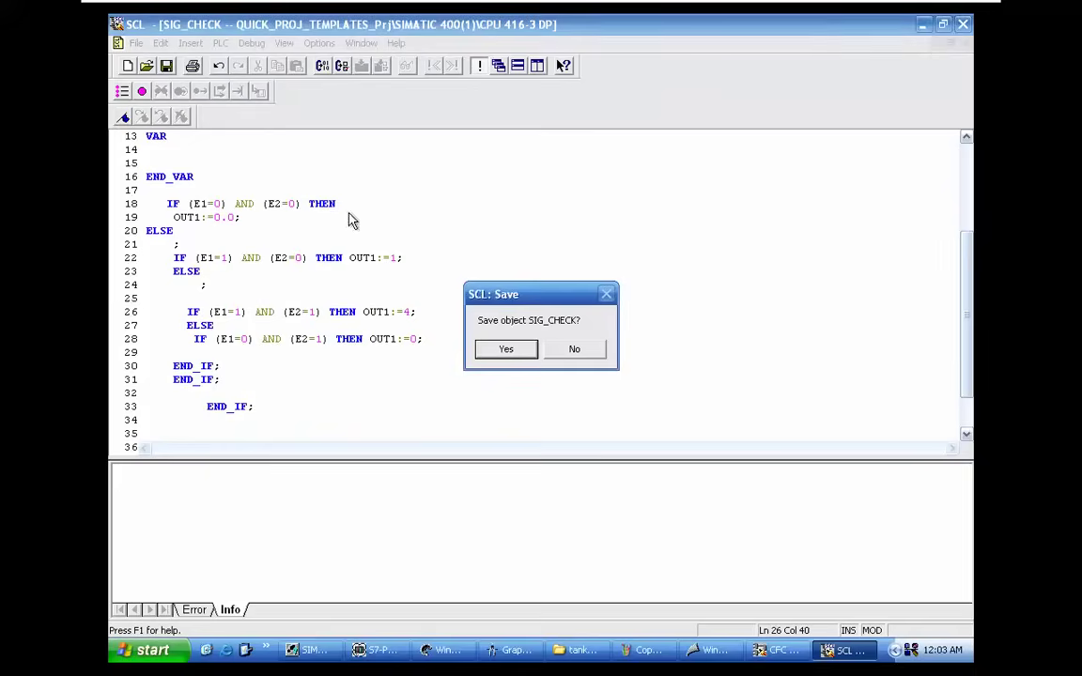
click(498, 348)
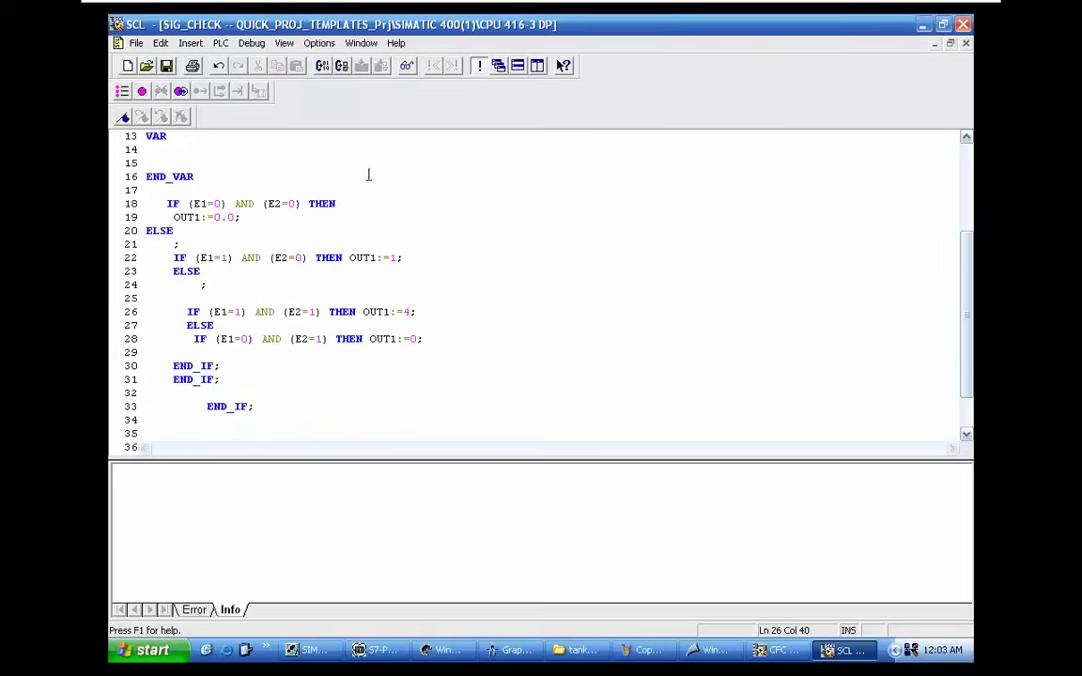
click(321, 65)
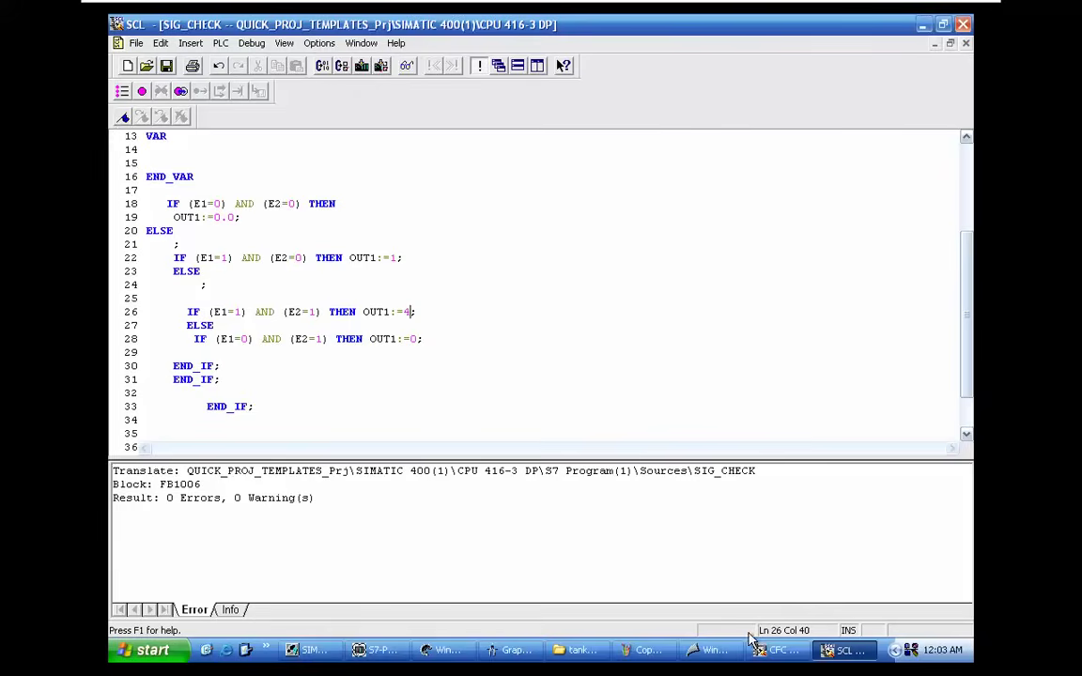
- Return to the WinCC Runtime mixer screen and switch the running motor's command to Speed 2
click(778, 650)
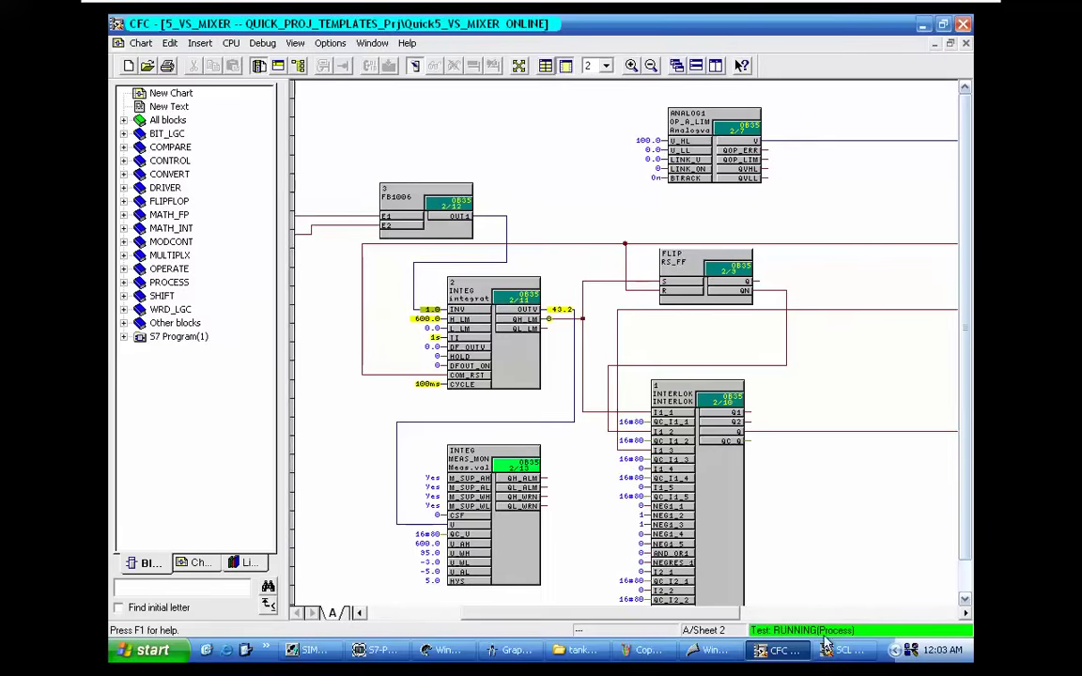
click(712, 650)
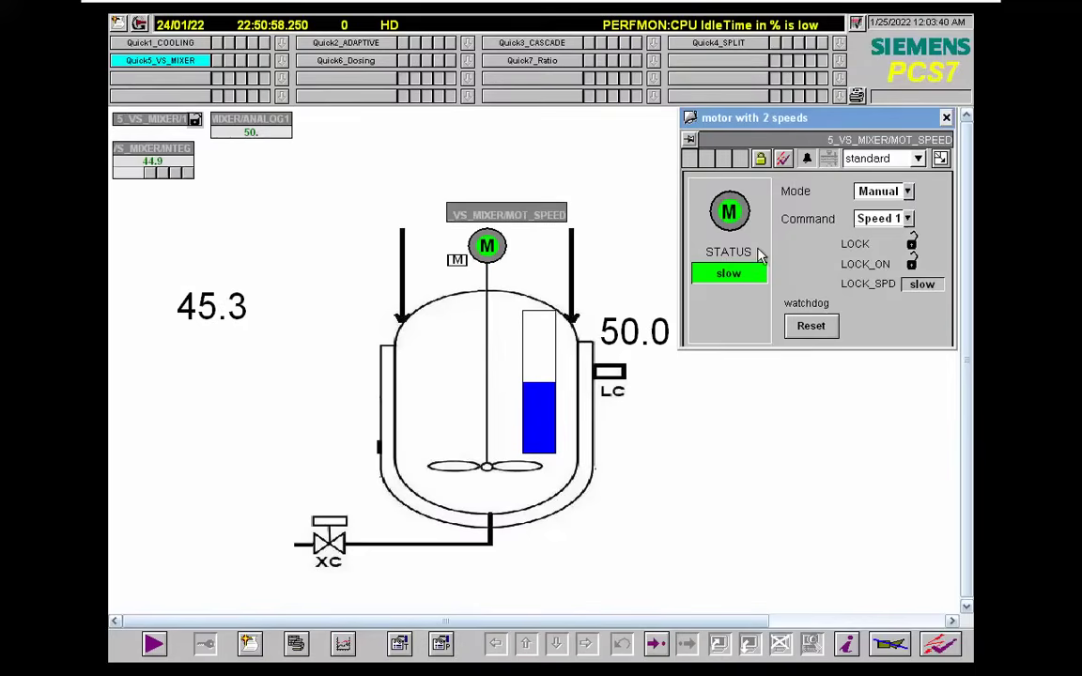
click(908, 219)
click(906, 267)
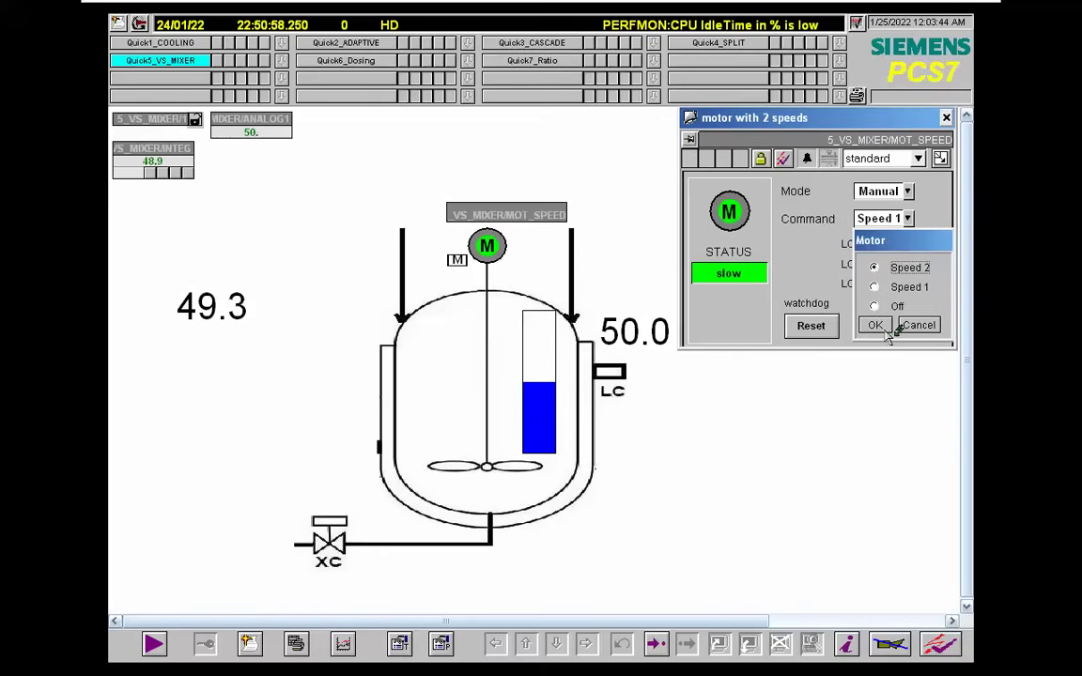
click(883, 327)
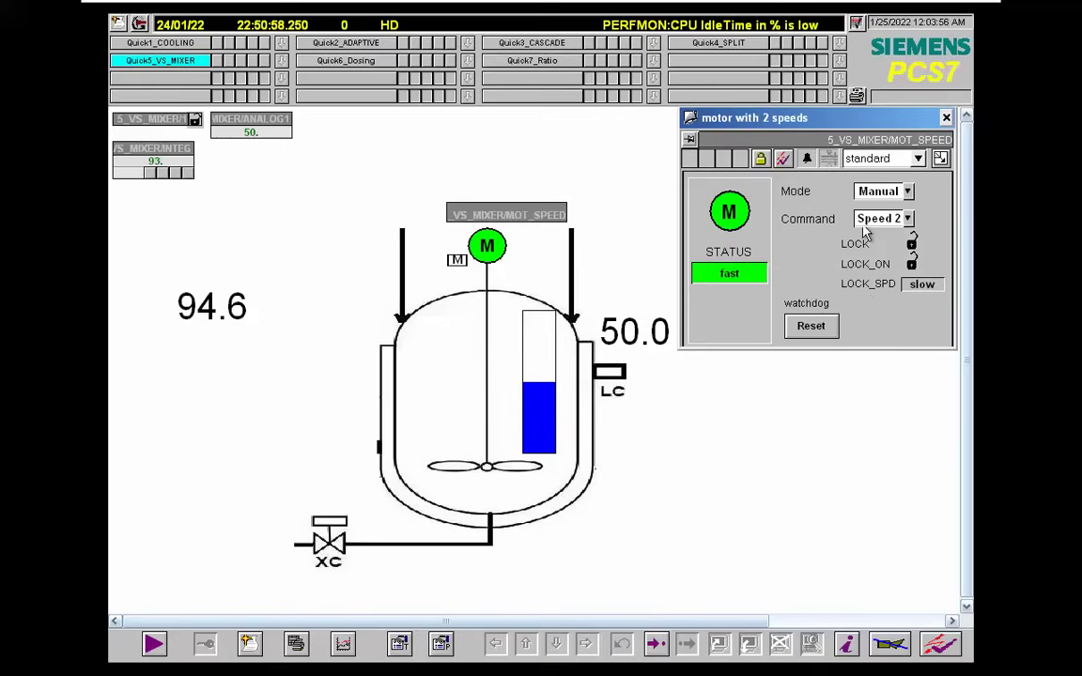
- Slow the running mixer motor down with the Speed 1 command
click(907, 218)
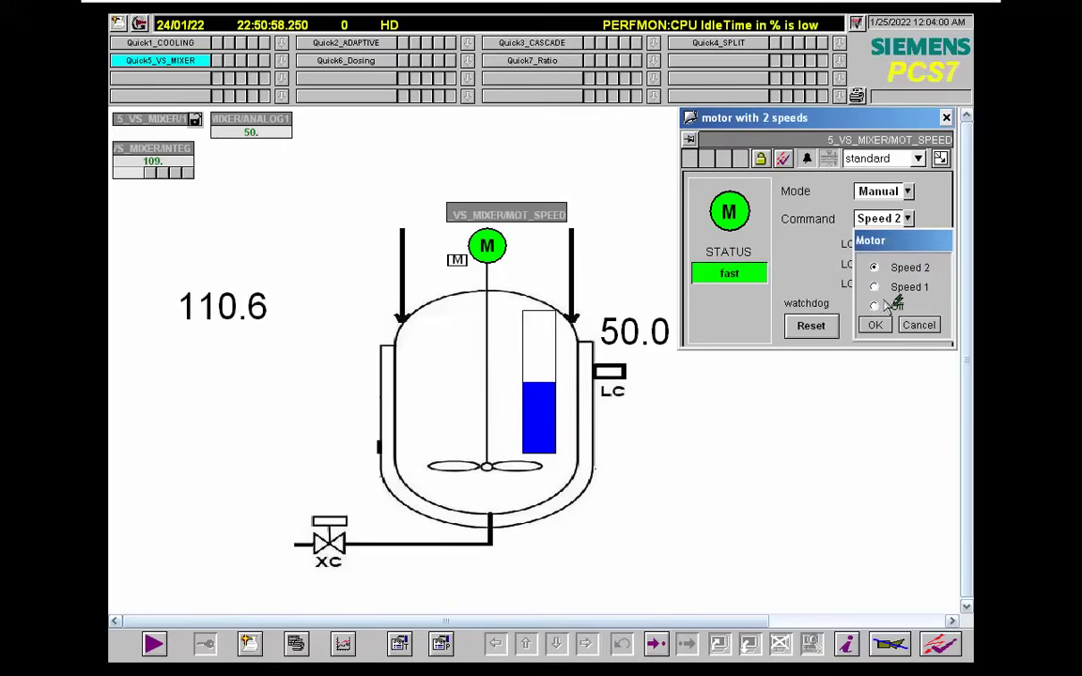
click(876, 288)
click(875, 325)
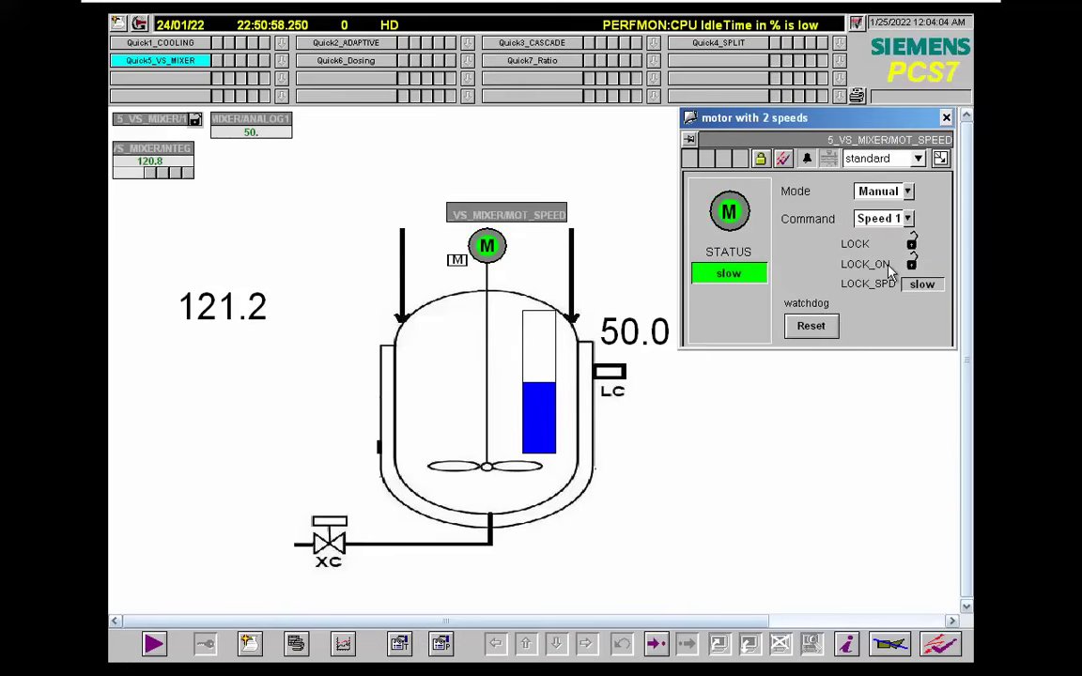
- Switch the slow-running mixer motor back to the Speed 2 command
click(909, 219)
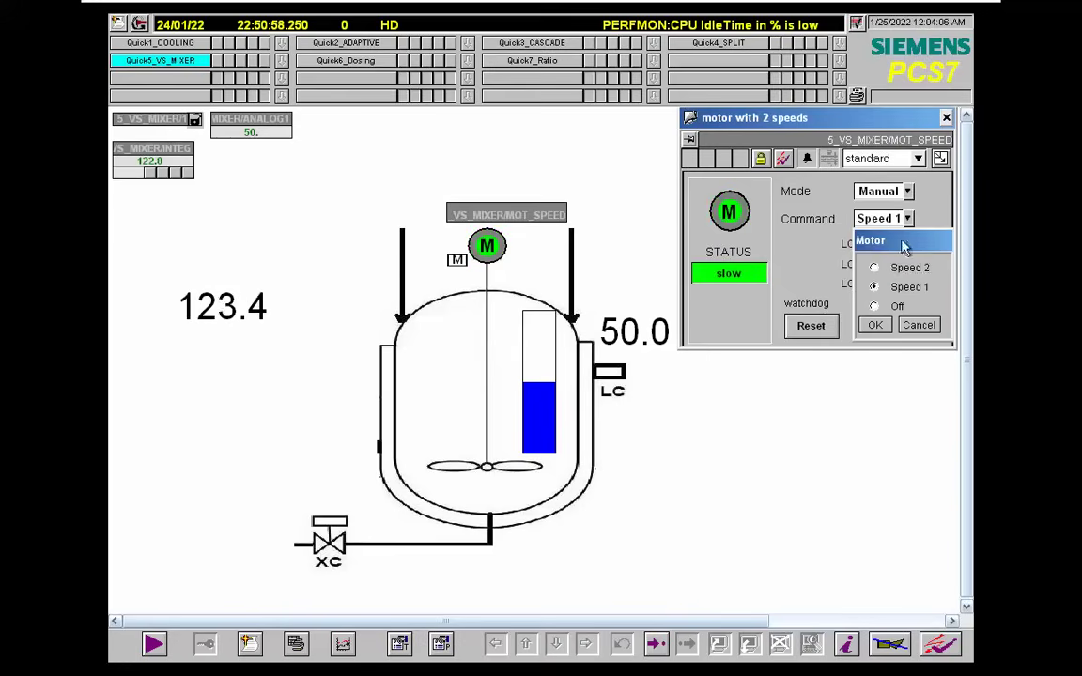
click(874, 267)
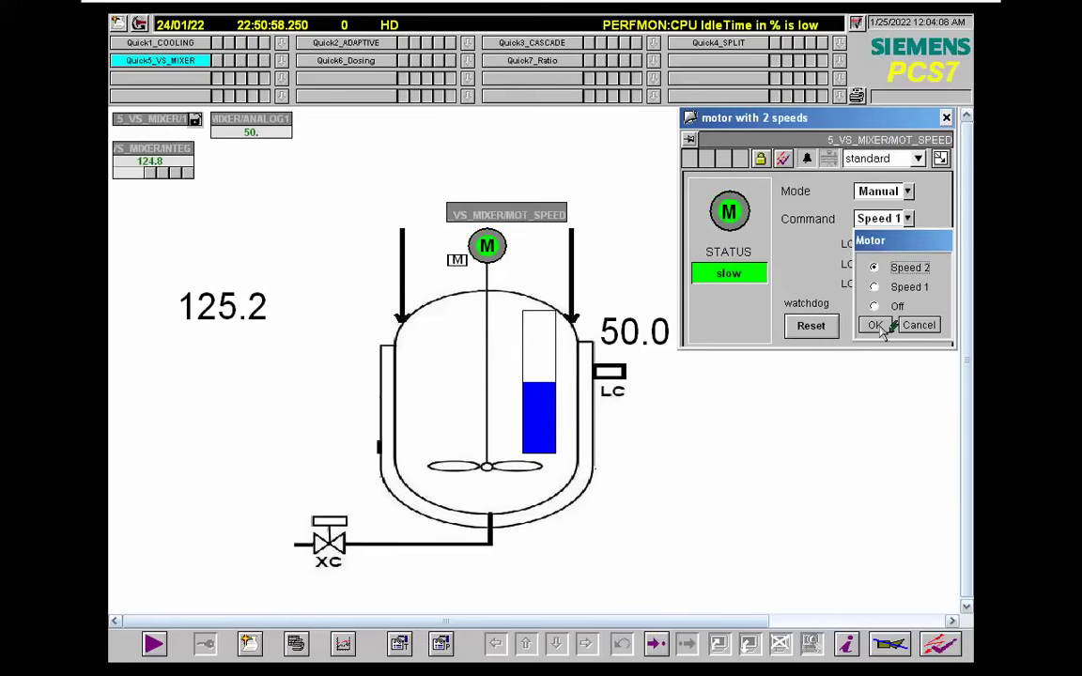
click(877, 326)
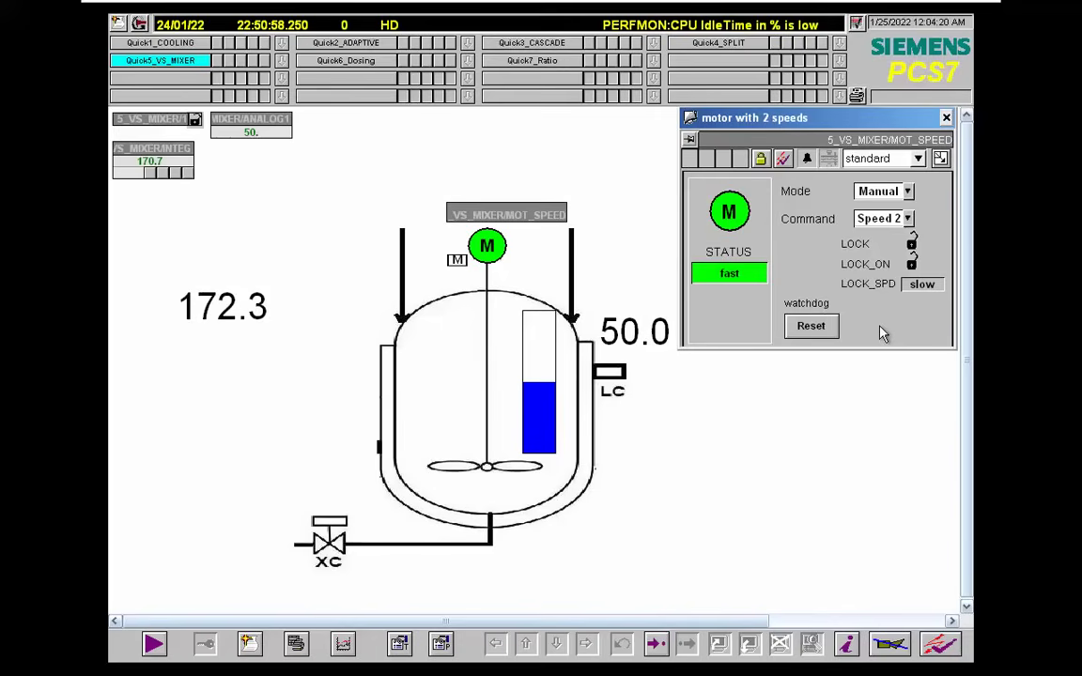
- Stop the mixer motor with the Off command
click(908, 220)
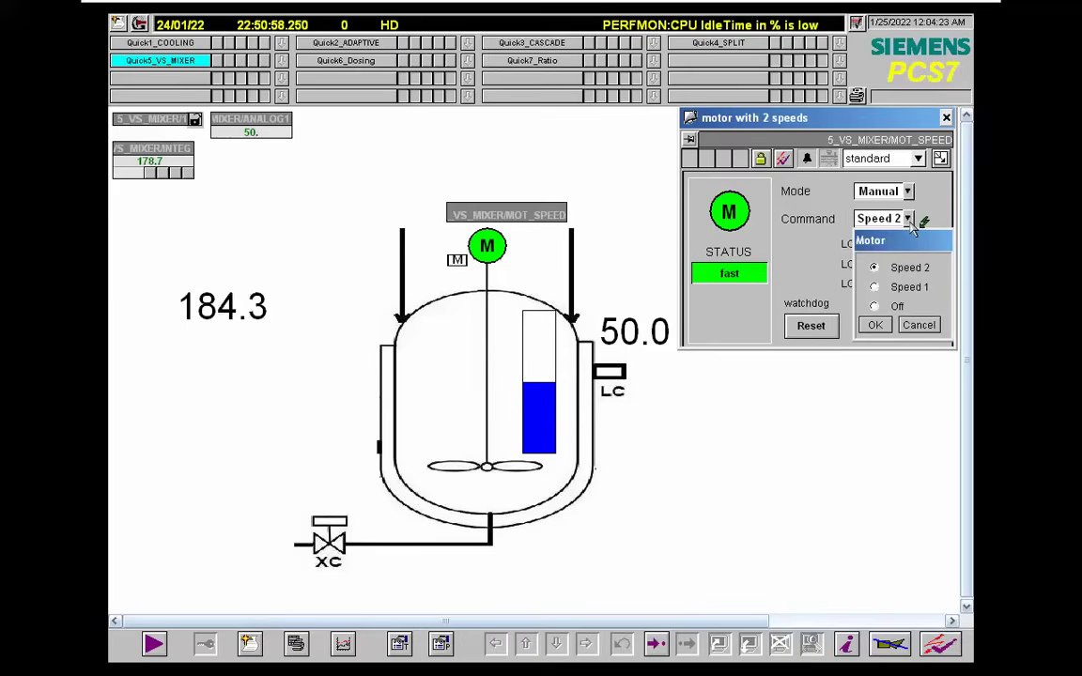
click(892, 306)
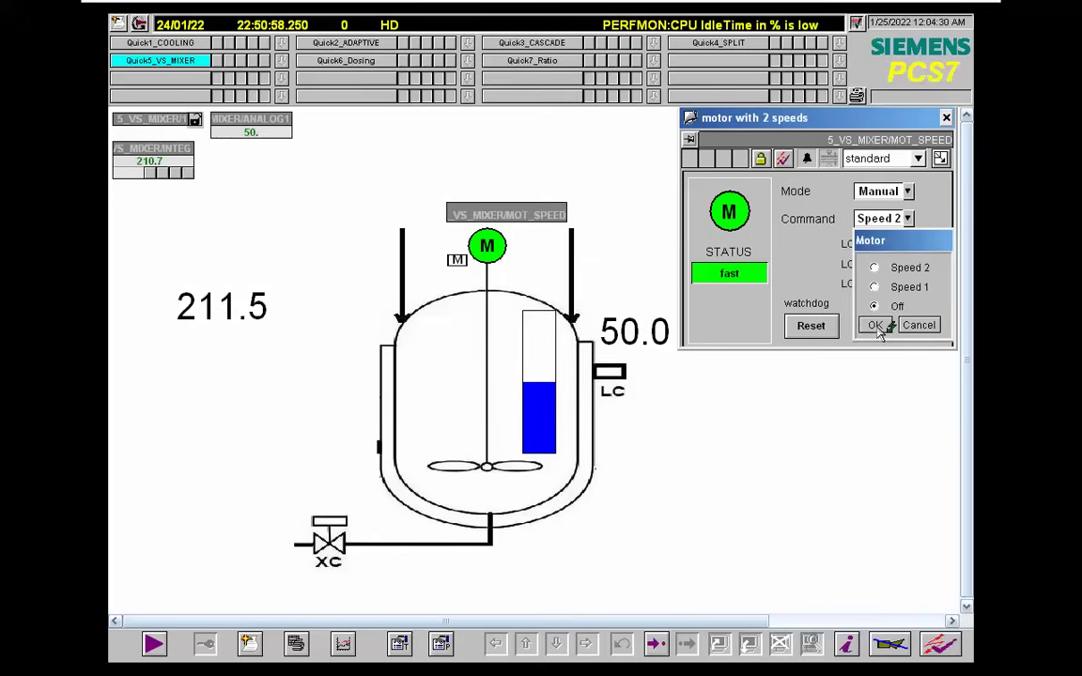
click(878, 327)
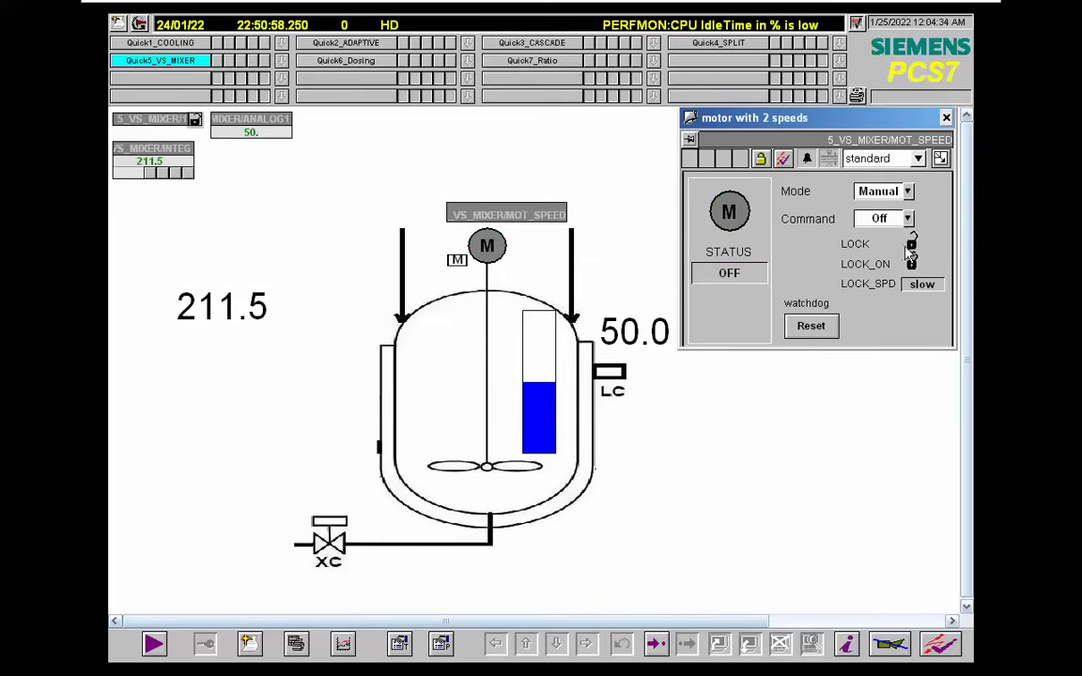
- Restart the stopped mixer motor directly with the Speed 2 command
click(909, 219)
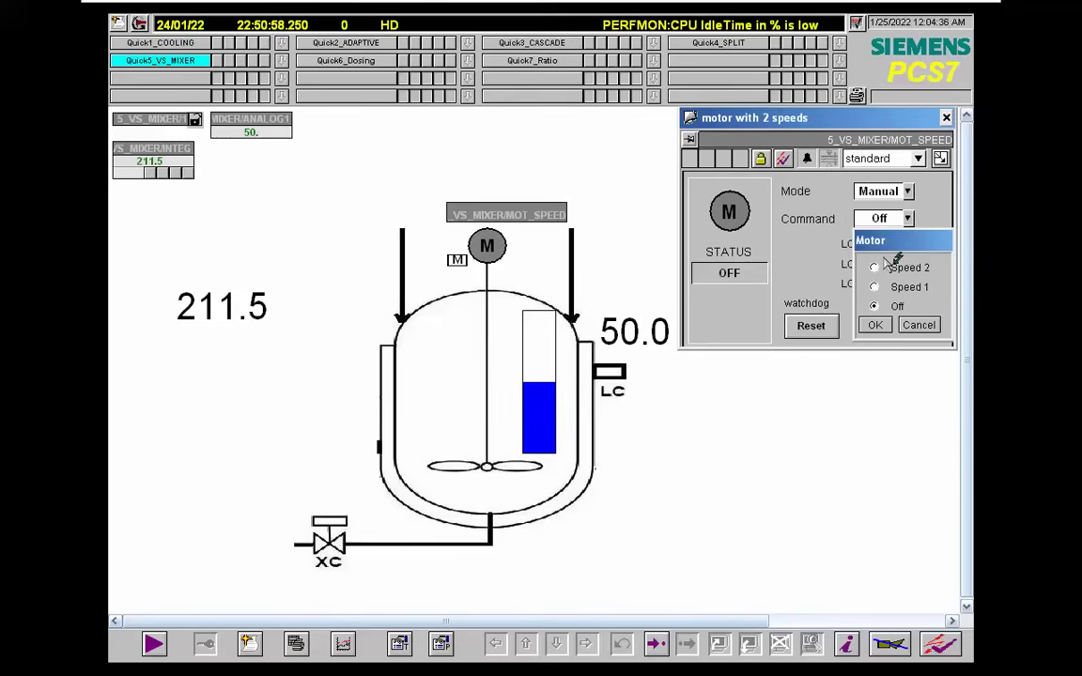
click(902, 267)
click(878, 325)
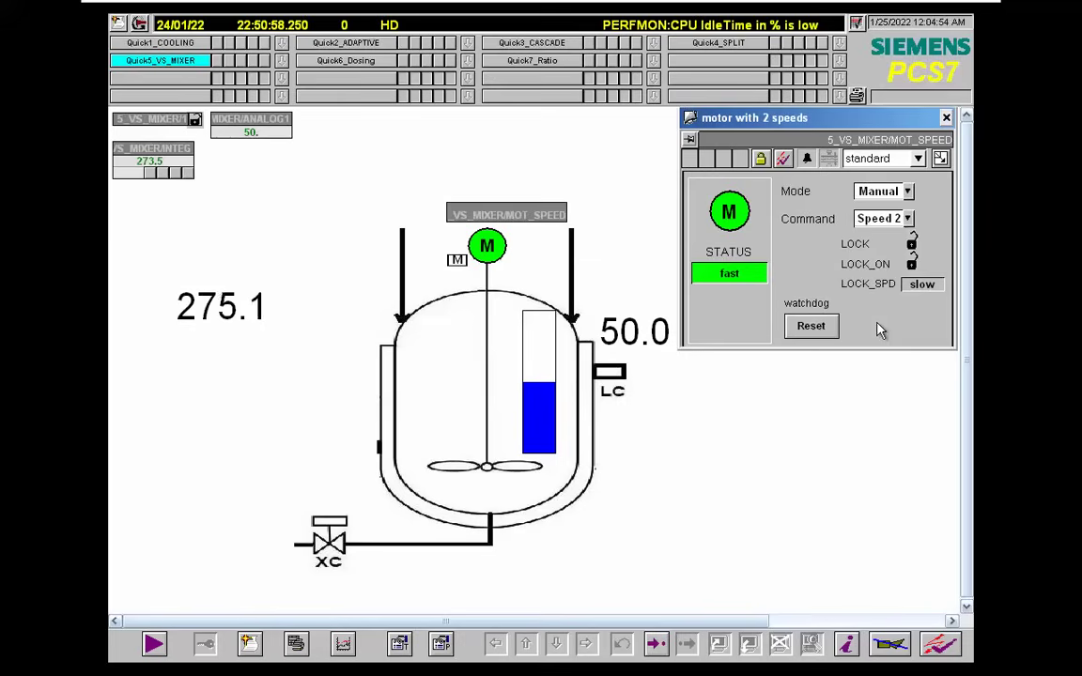
- Restore the full-screen virtual machine to its VMware Workstation window and return focus to the mixer screen
click(958, 11)
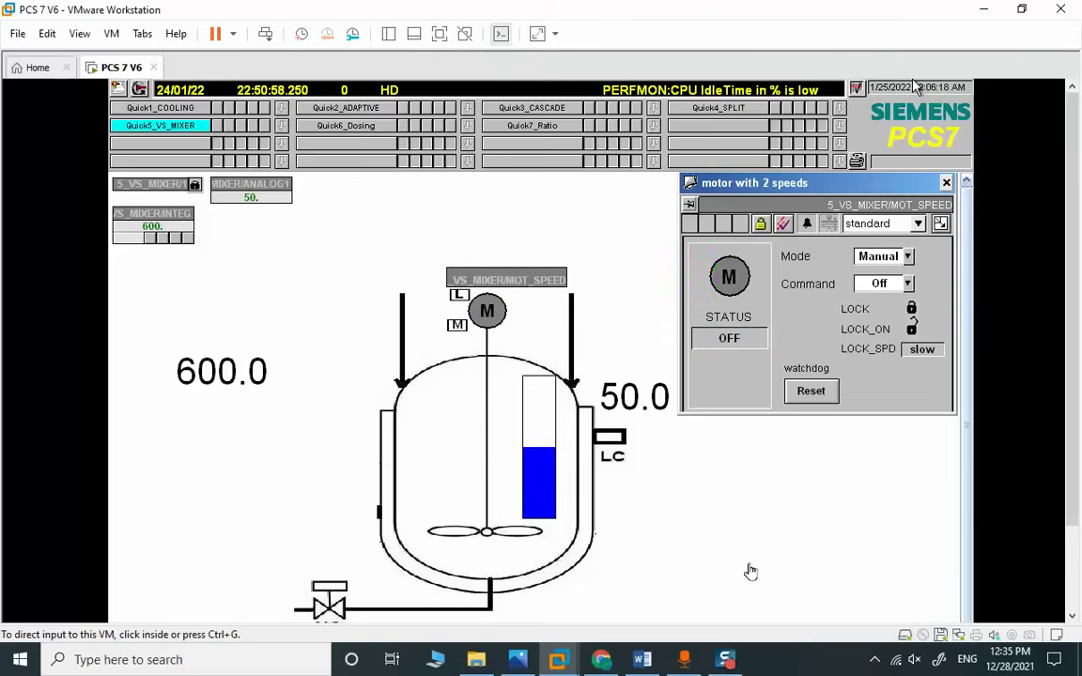
click(536, 544)
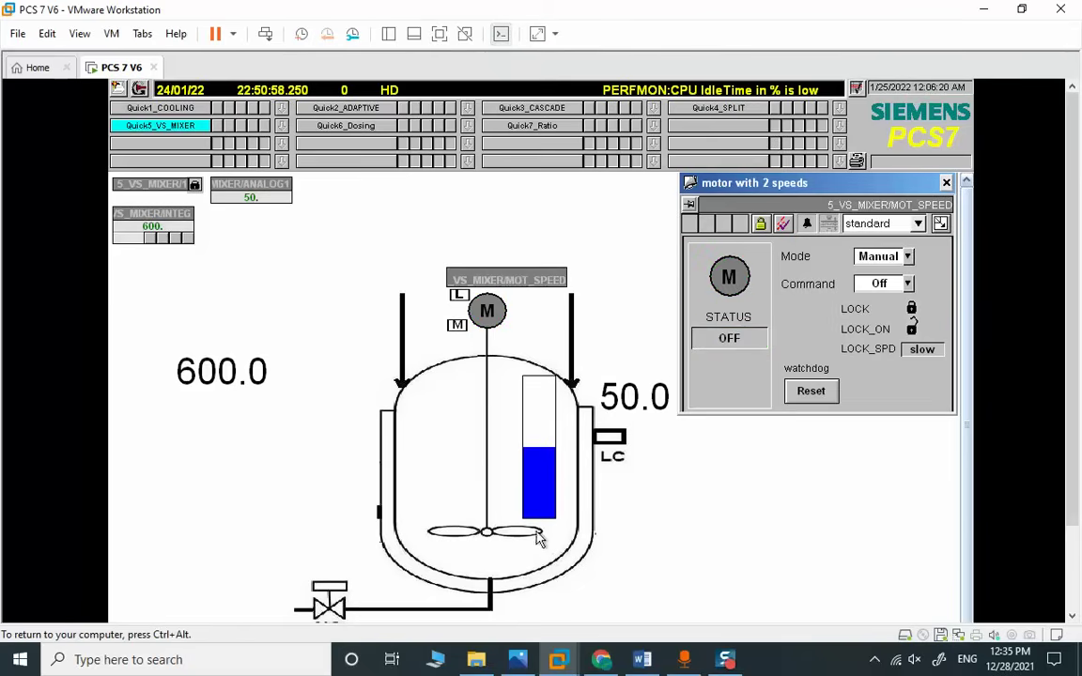